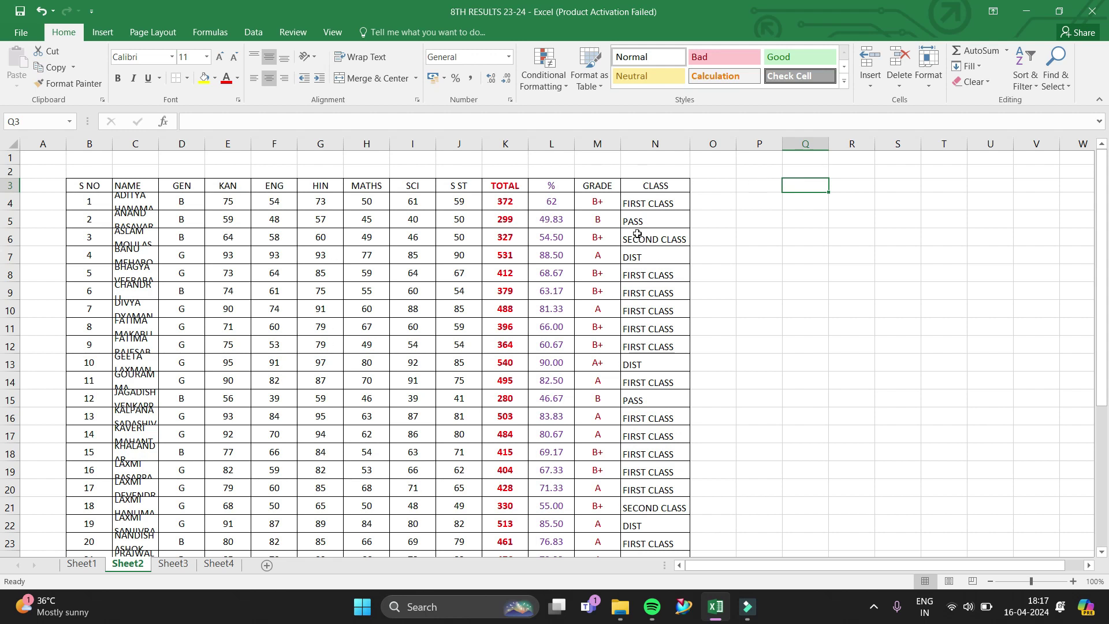
Enter GEN in P3 and CLASS in Q3, with B in P4 and FIRST CLASS in Q4.
{"action": "left_click", "coordinate": [763, 185]}
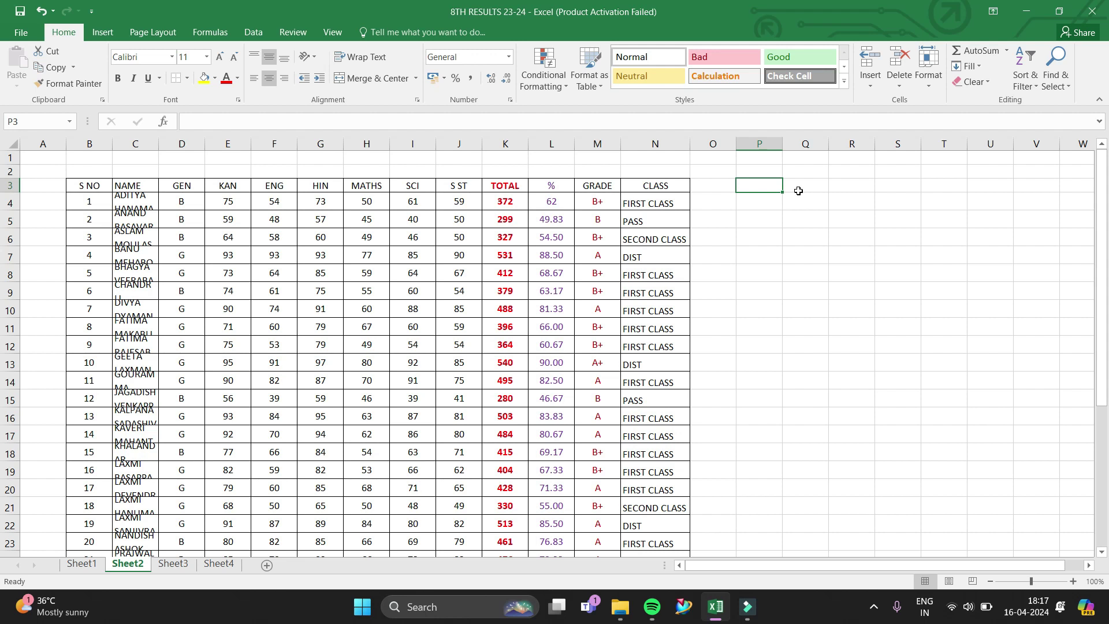
{"action": "type", "text": "GEN"}
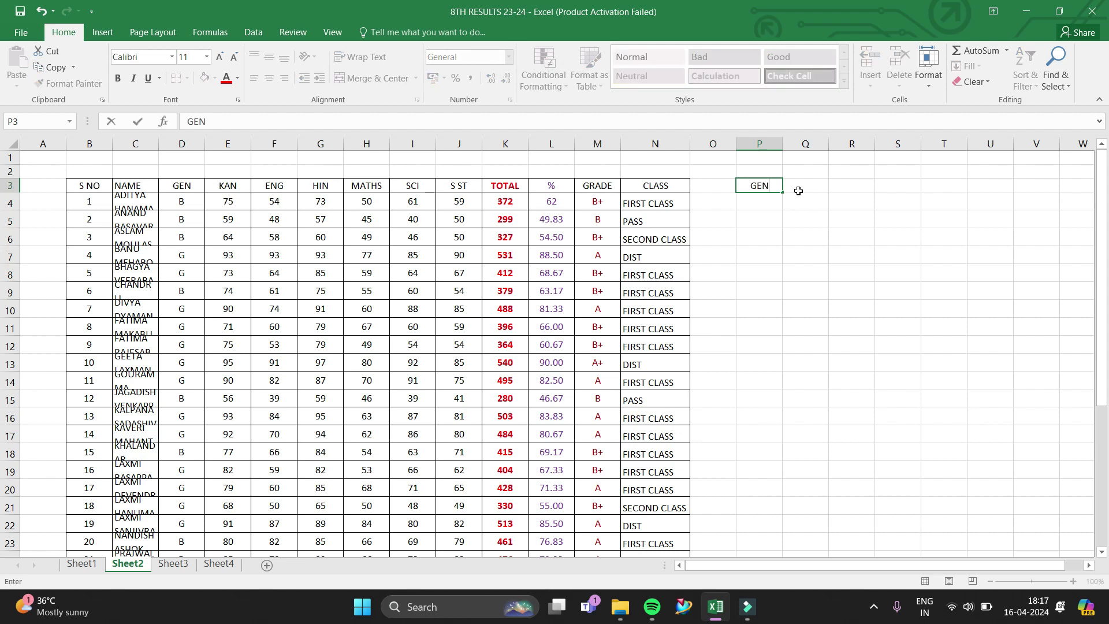
{"action": "left_click", "coordinate": [805, 188]}
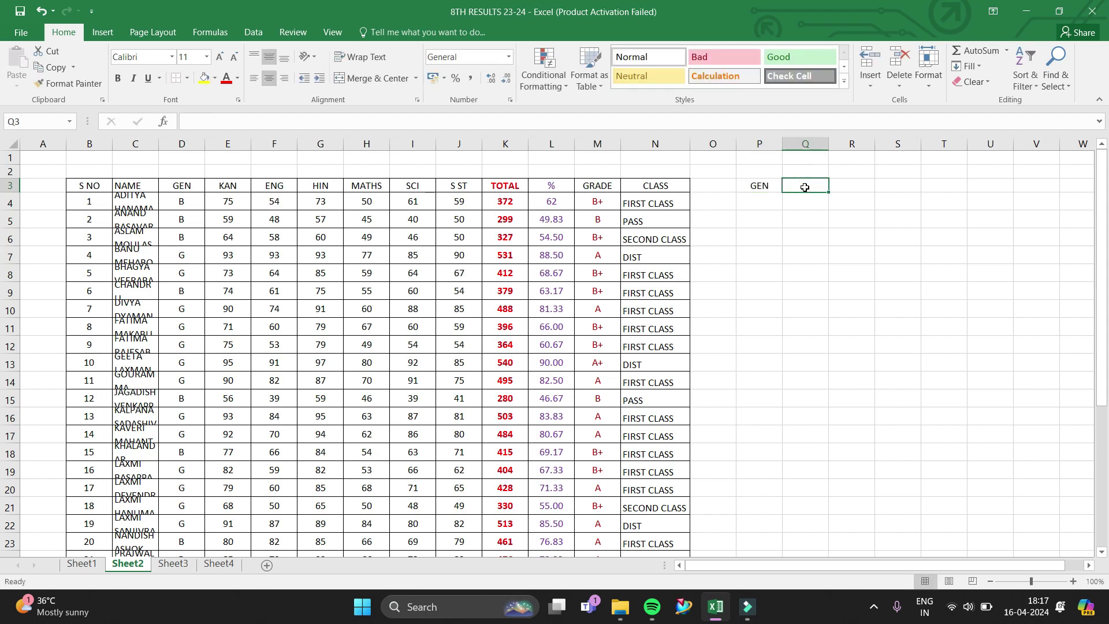
{"action": "type", "text": "CLASS"}
{"action": "left_click", "coordinate": [756, 203]}
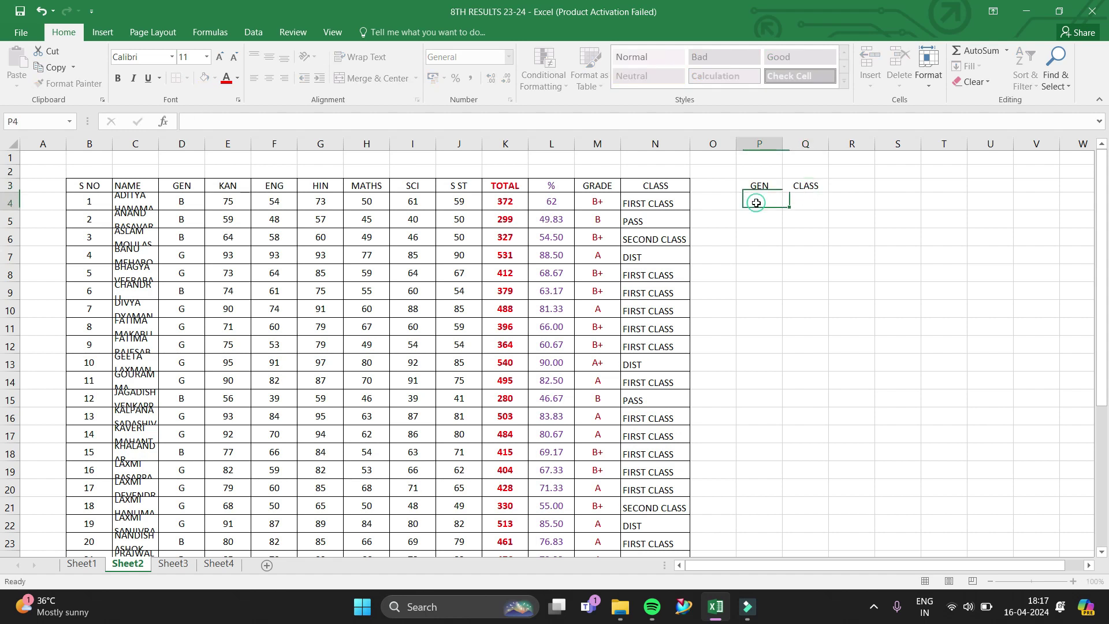
{"action": "type", "text": "B"}
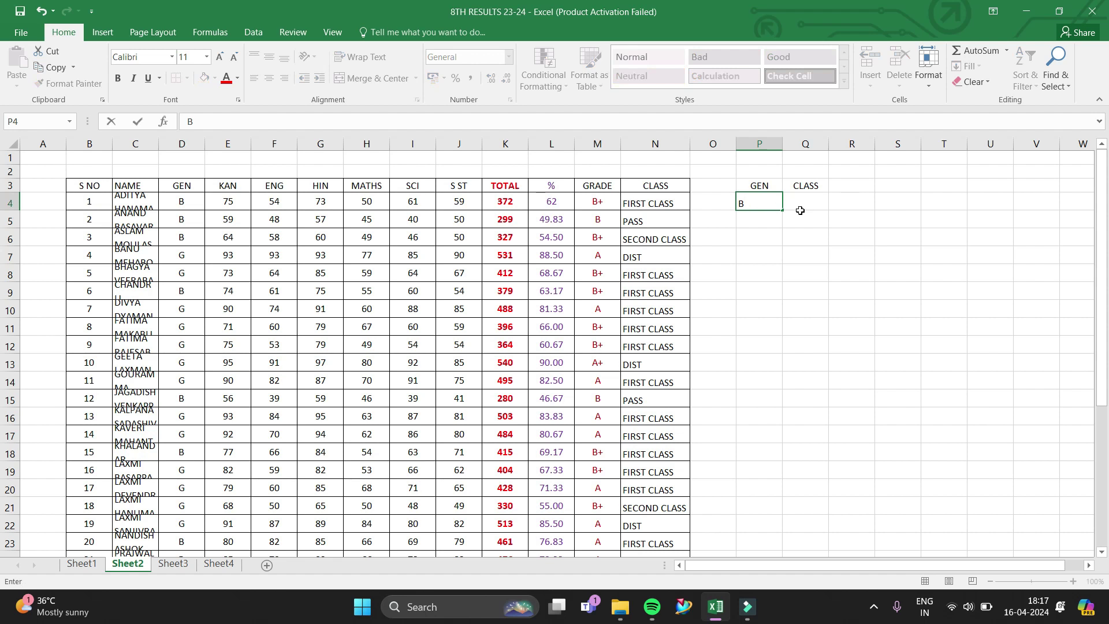
{"action": "left_click", "coordinate": [809, 202]}
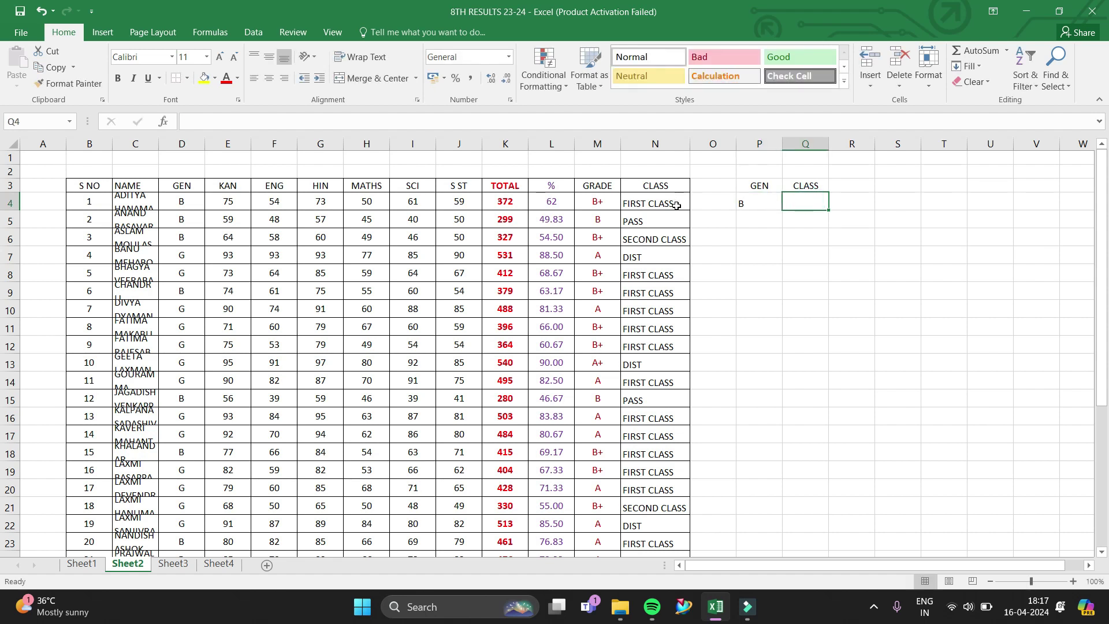
{"action": "double_click", "coordinate": [808, 201]}
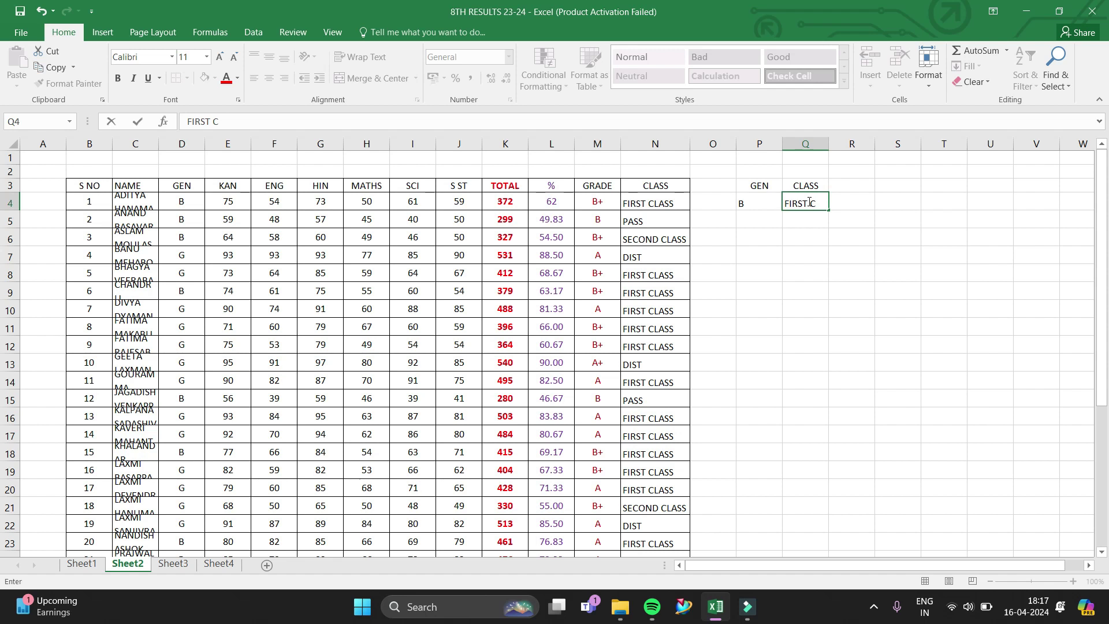
{"action": "left_click", "coordinate": [999, 296]}
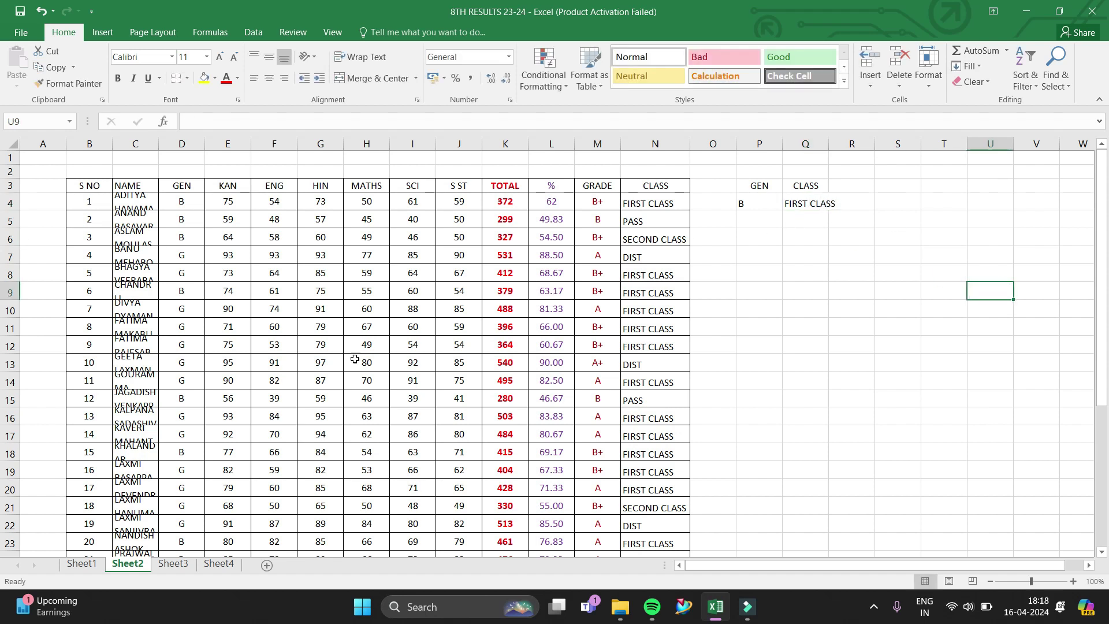
From Sheet3 cell B2, start an Advanced Filter set to Copy to another location.
{"action": "left_click", "coordinate": [173, 563]}
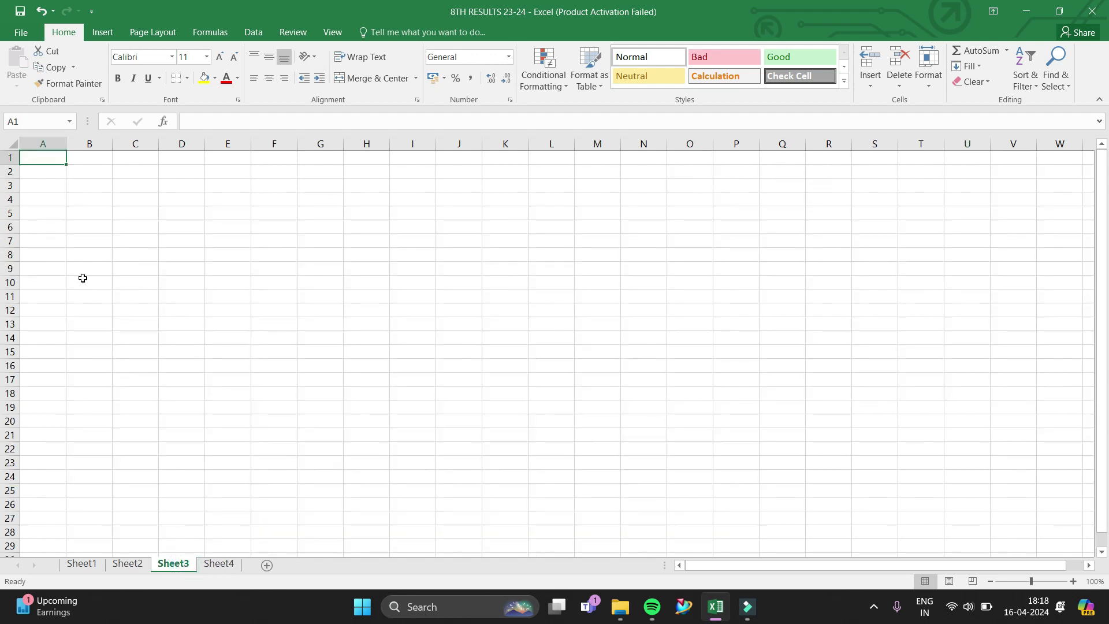
{"action": "left_click", "coordinate": [97, 171]}
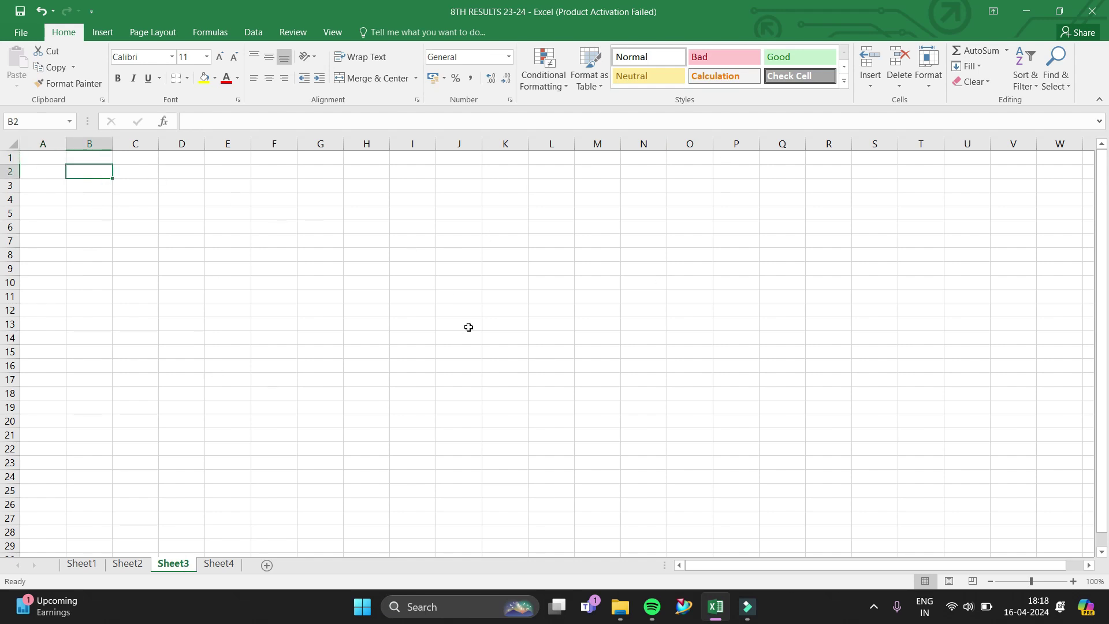
{"action": "left_click", "coordinate": [253, 35]}
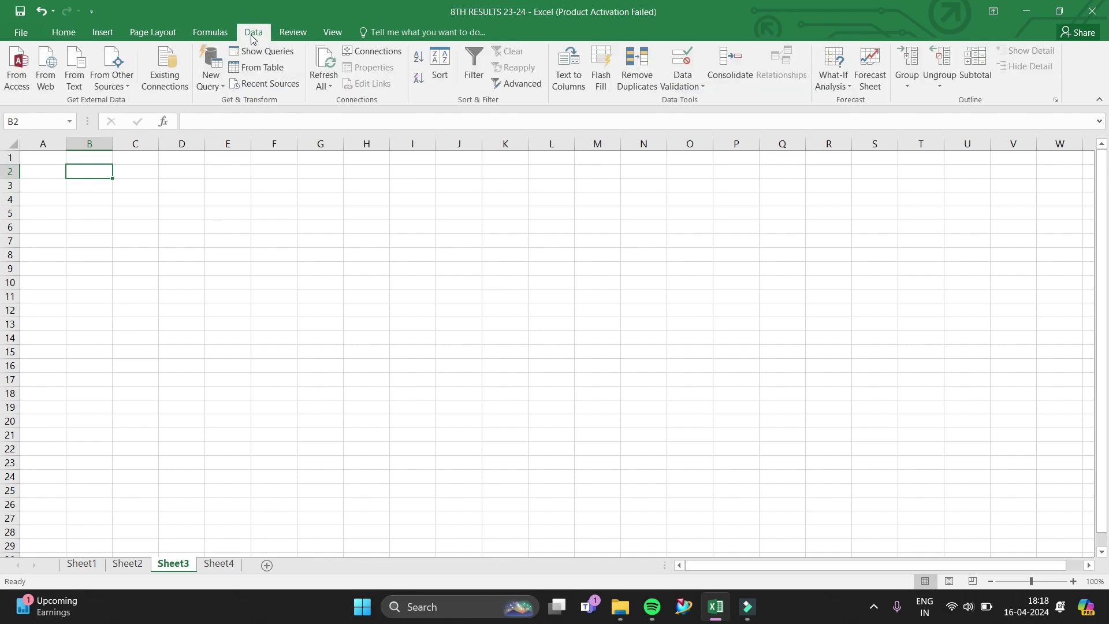
{"action": "left_click", "coordinate": [525, 86]}
{"action": "left_click", "coordinate": [799, 274]}
{"action": "left_click", "coordinate": [868, 291]}
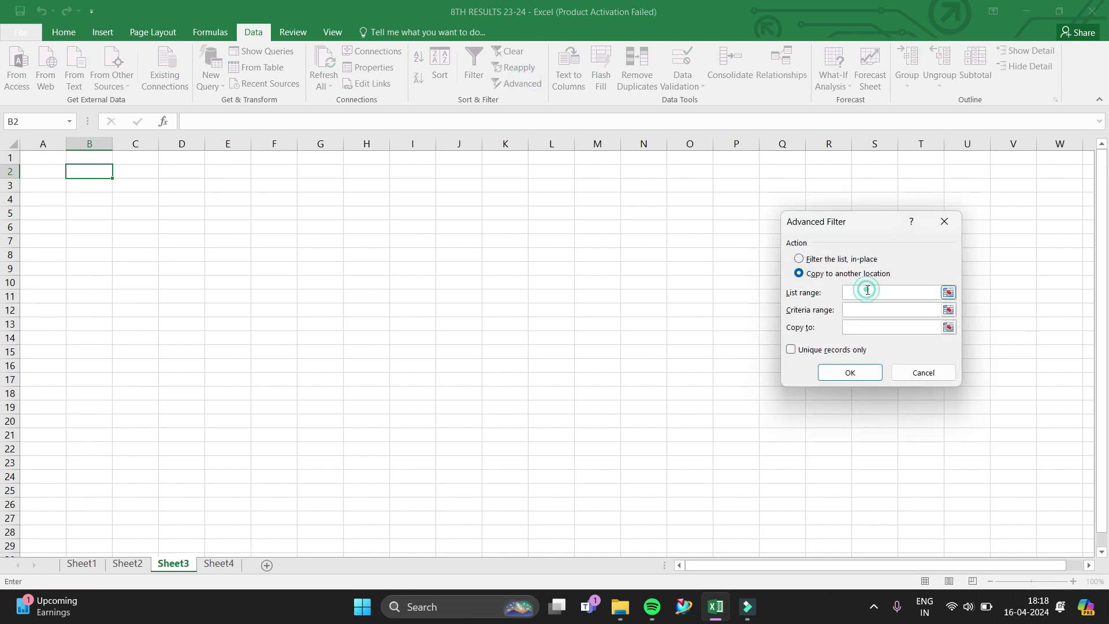
Set the list range to Sheet2!$B$3:$N$34 and the criteria range to Sheet2!$P$3:$Q$4.
{"action": "left_click", "coordinate": [130, 564]}
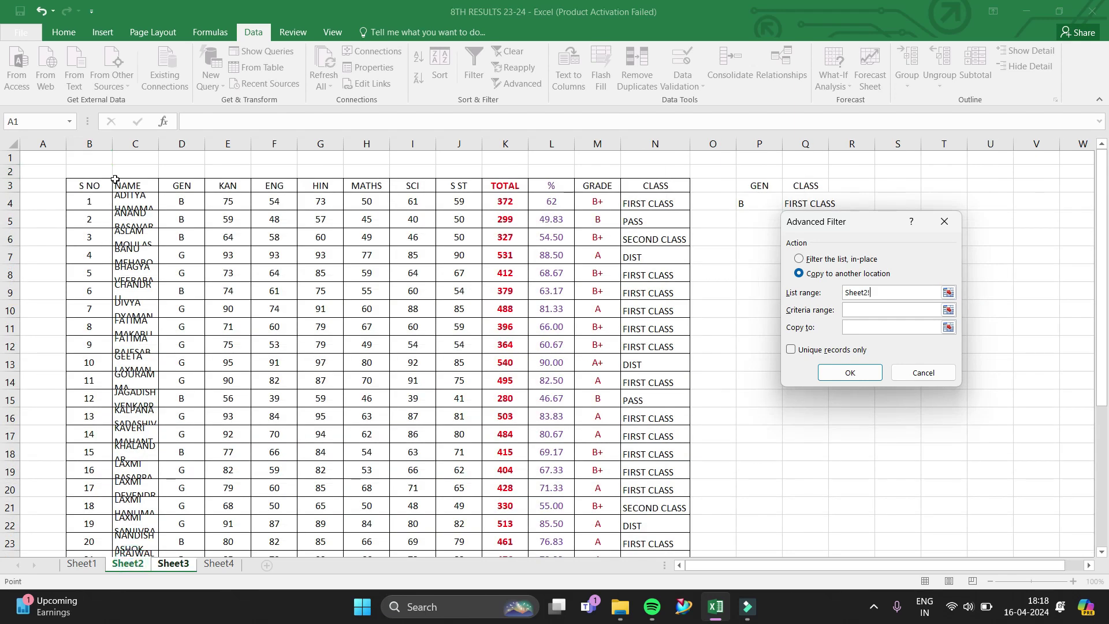
{"action": "mouse_move", "coordinate": [90, 186]}
{"action": "left_mouse_down"}
{"action": "mouse_move", "coordinate": [628, 469]}
{"action": "mouse_move", "coordinate": [659, 594]}
{"action": "mouse_move", "coordinate": [674, 524]}
{"action": "left_mouse_up"}
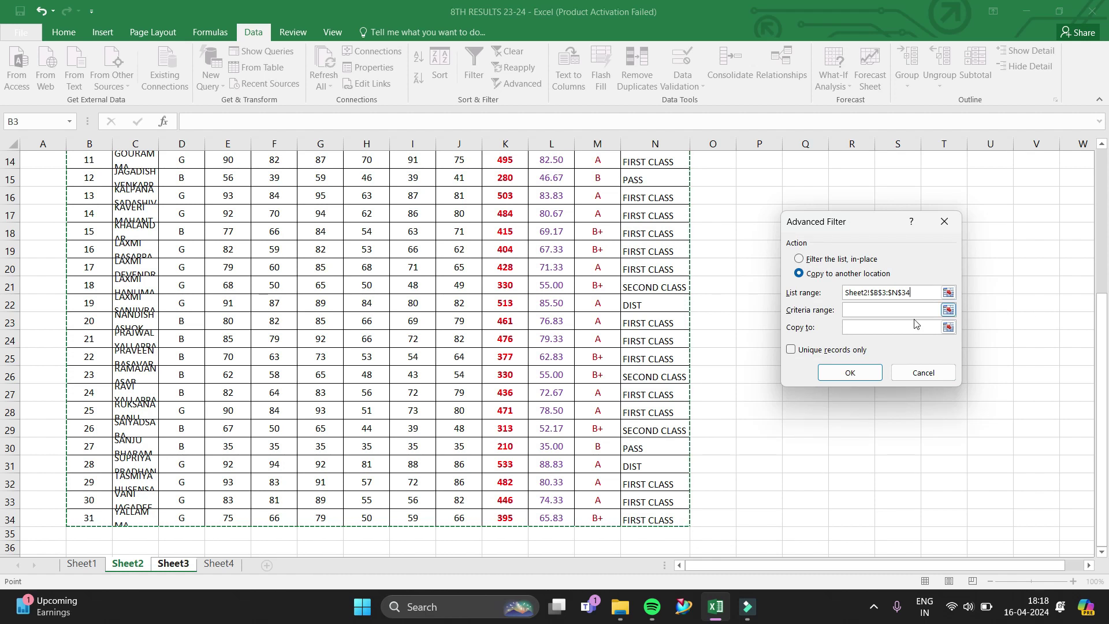
{"action": "key", "text": "ctrl+Page_Down"}
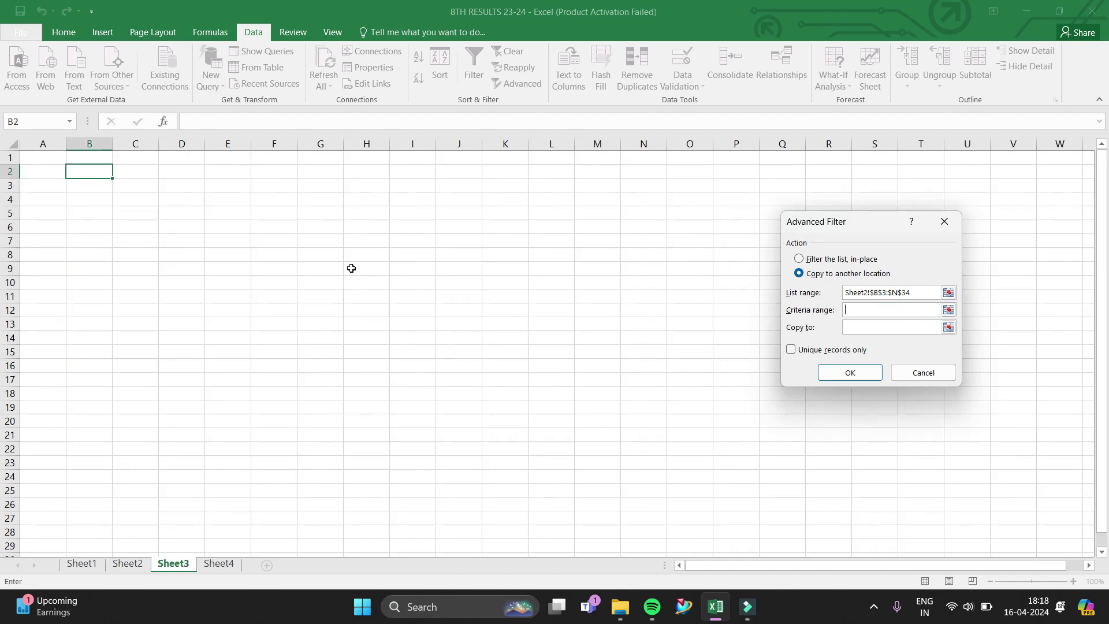
{"action": "left_click", "coordinate": [127, 564]}
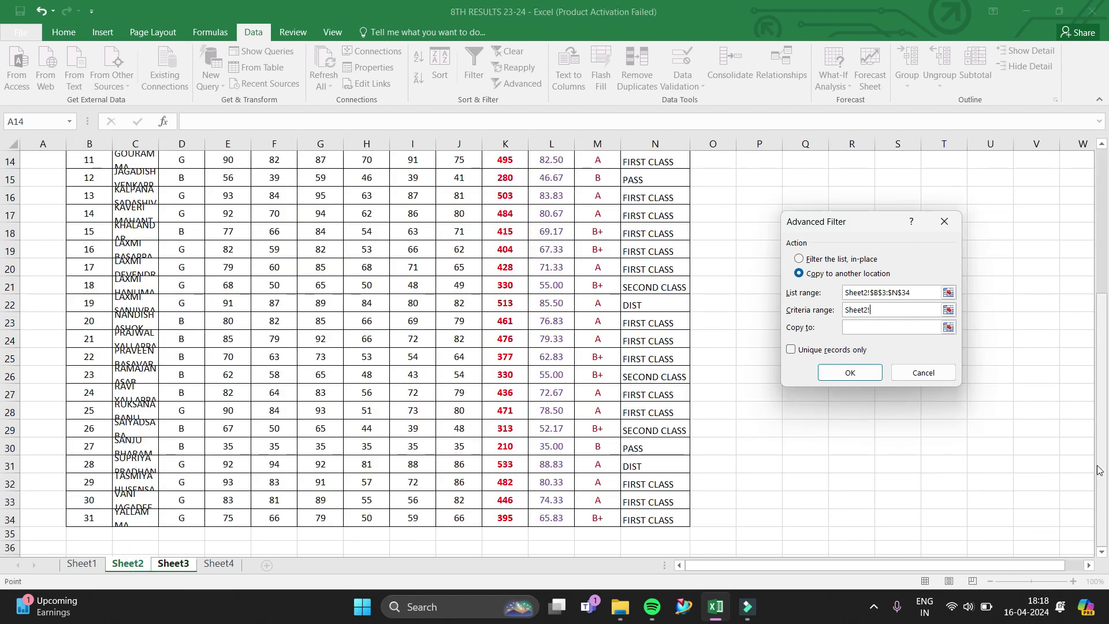
{"action": "mouse_move", "coordinate": [1101, 343]}
{"action": "left_mouse_down"}
{"action": "mouse_move", "coordinate": [1108, 199]}
{"action": "mouse_move", "coordinate": [1104, 208]}
{"action": "left_mouse_up"}
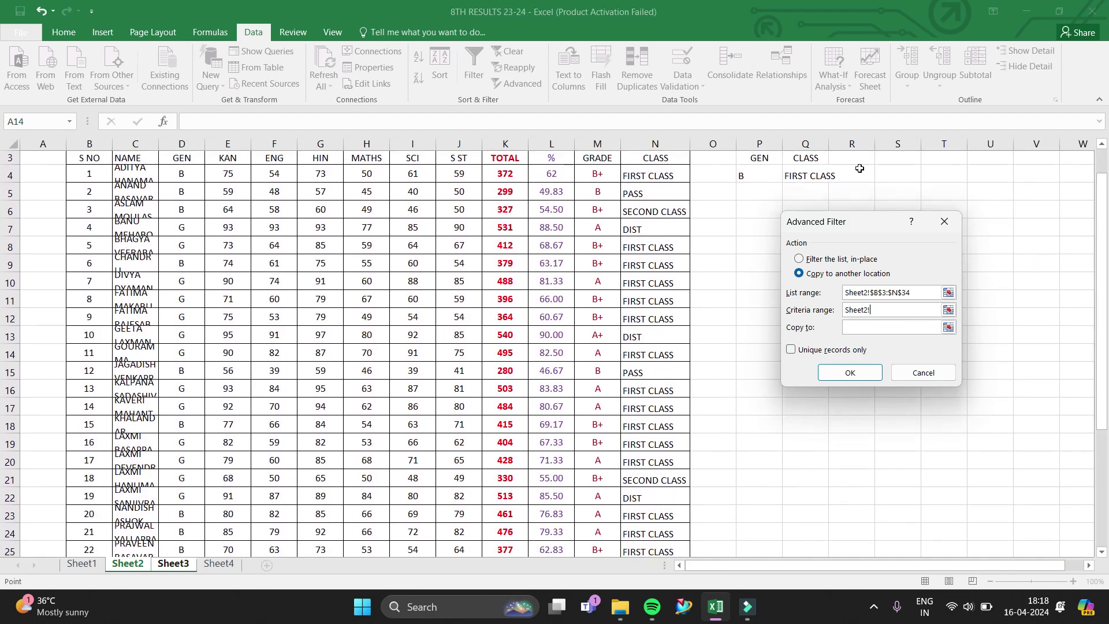
{"action": "left_click_drag", "start_coordinate": [763, 160], "coordinate": [808, 174]}
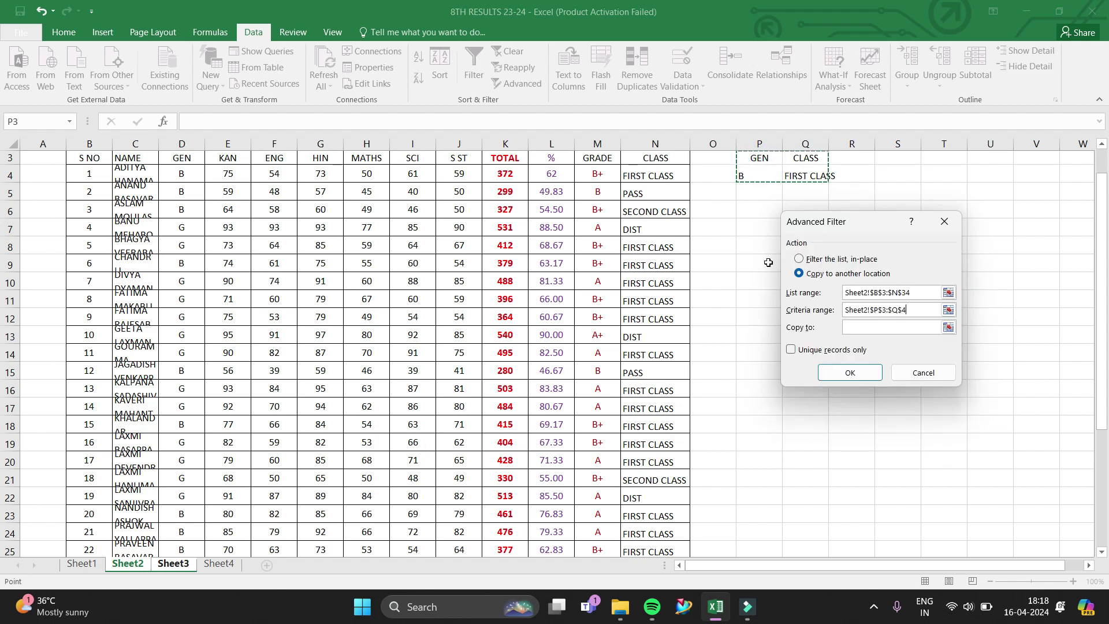
Send the filtered rows to Sheet3!$B$2 and run the filter.
{"action": "left_click", "coordinate": [875, 324]}
{"action": "key", "text": "ctrl+Page_Down"}
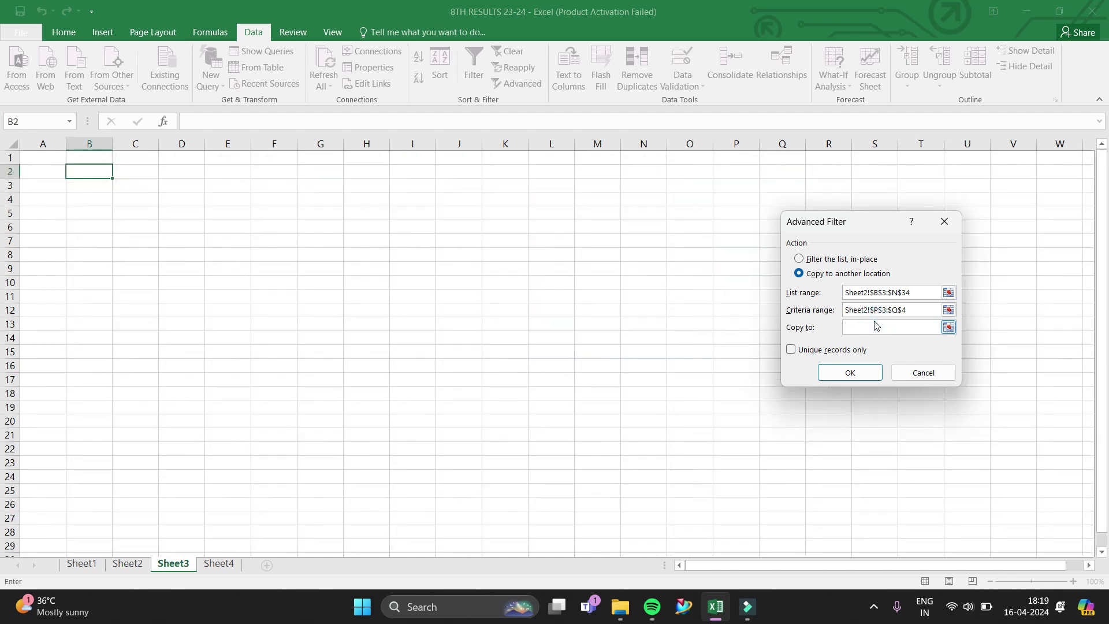
{"action": "left_click", "coordinate": [101, 172]}
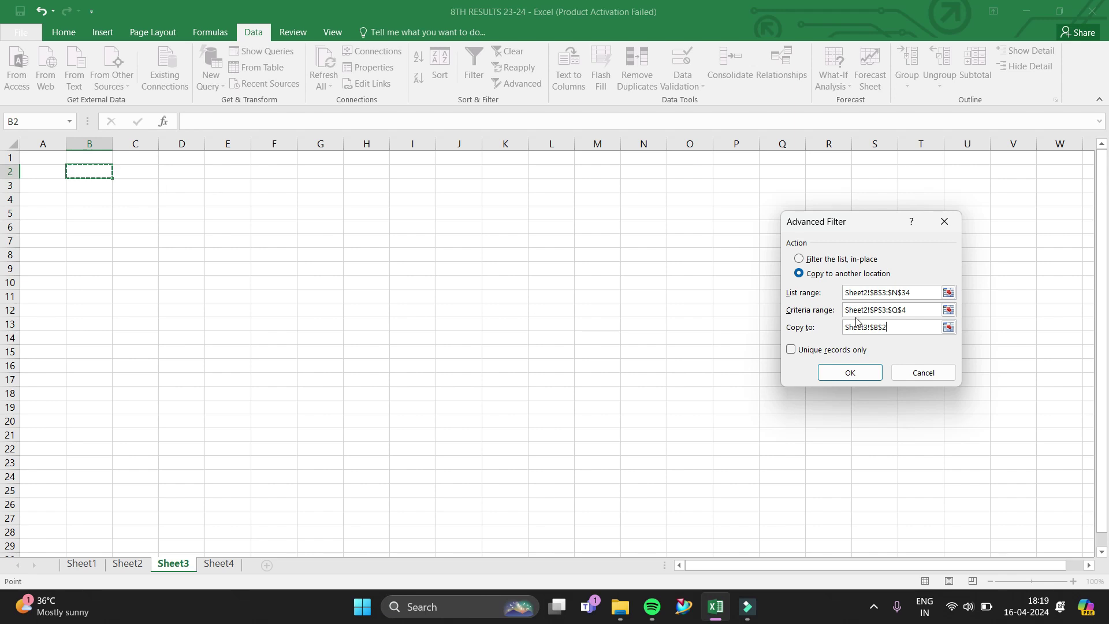
{"action": "left_click", "coordinate": [841, 375]}
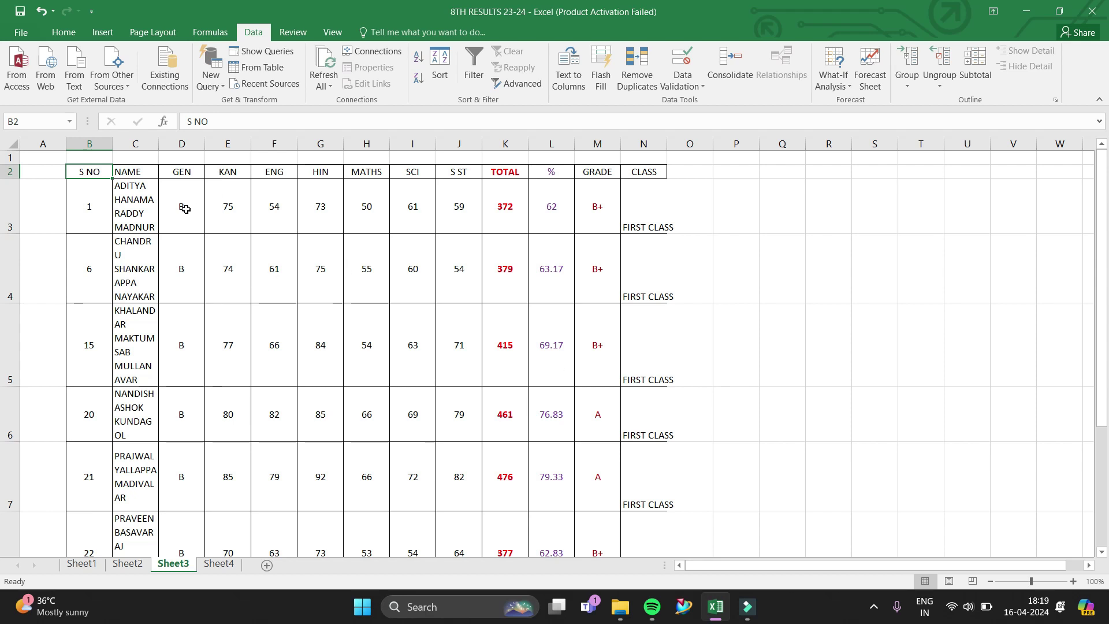
Shrink Sheet3 rows 3–9 to 15-point height, select B12, and switch to Sheet2.
{"action": "mouse_move", "coordinate": [9, 210]}
{"action": "left_mouse_down"}
{"action": "mouse_move", "coordinate": [20, 516]}
{"action": "mouse_move", "coordinate": [19, 480]}
{"action": "left_mouse_up"}
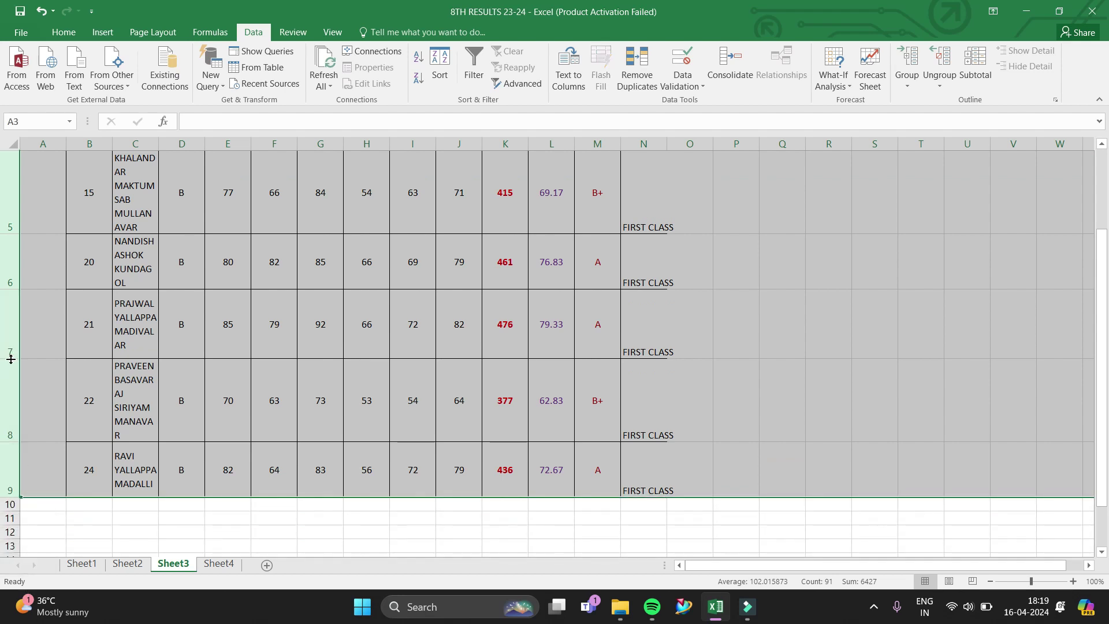
{"action": "left_click_drag", "start_coordinate": [10, 359], "coordinate": [20, 305]}
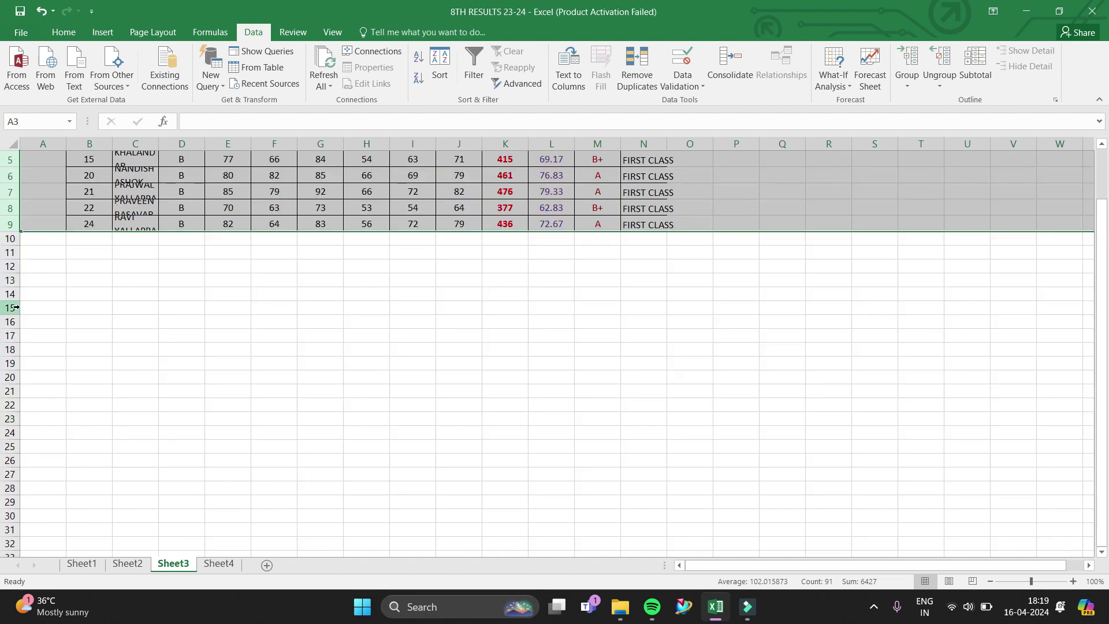
{"action": "left_click_drag", "start_coordinate": [1100, 472], "coordinate": [1101, 462]}
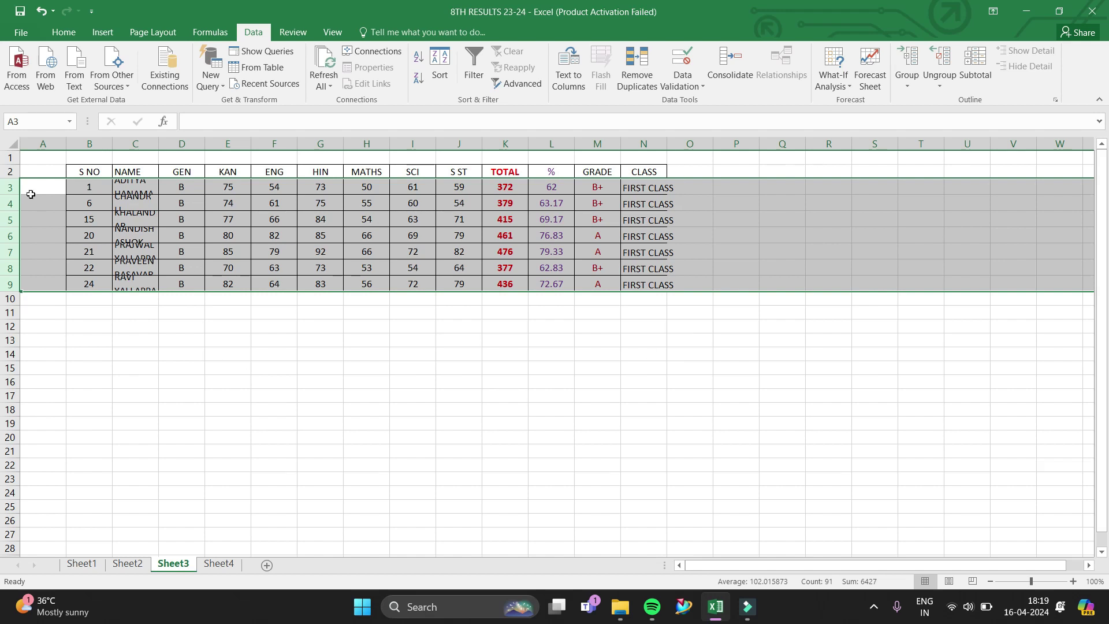
{"action": "left_click", "coordinate": [209, 409]}
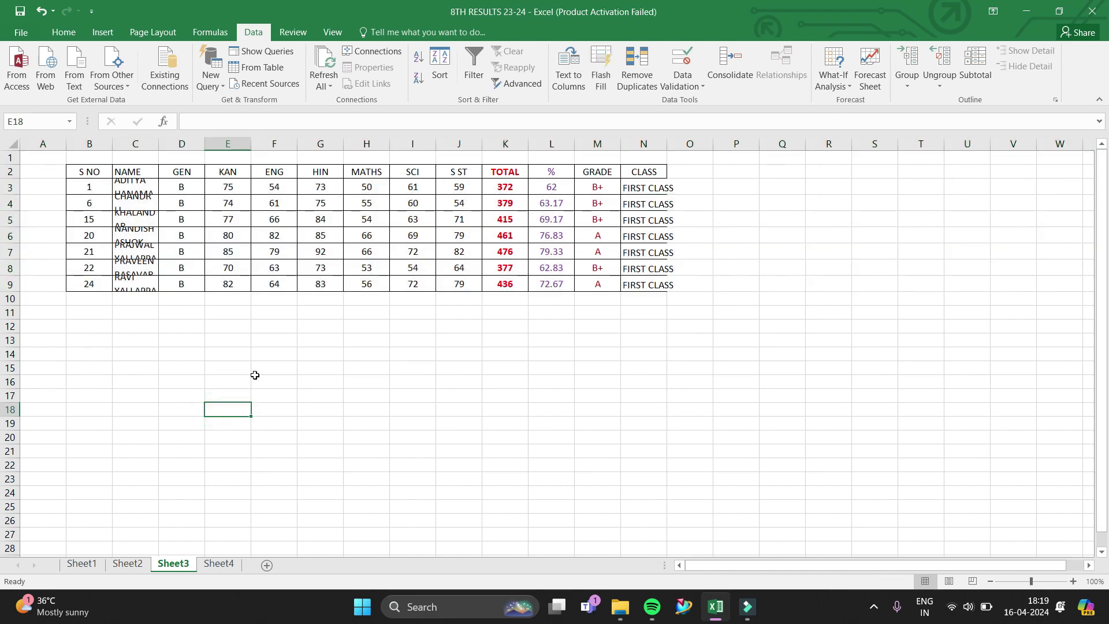
{"action": "left_click", "coordinate": [96, 329]}
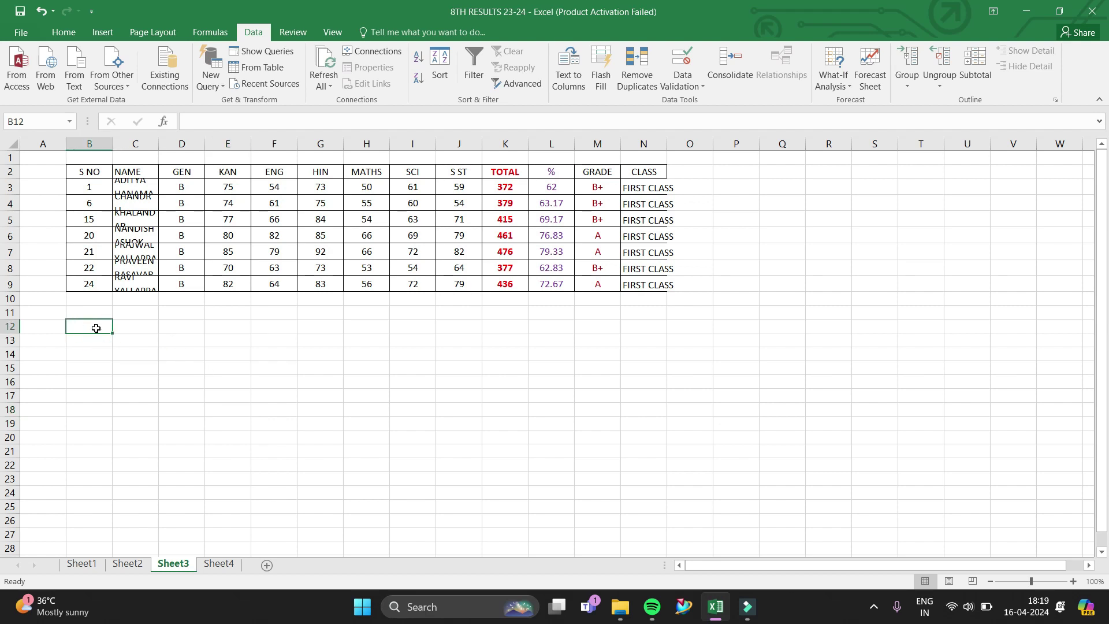
{"action": "left_click", "coordinate": [128, 564]}
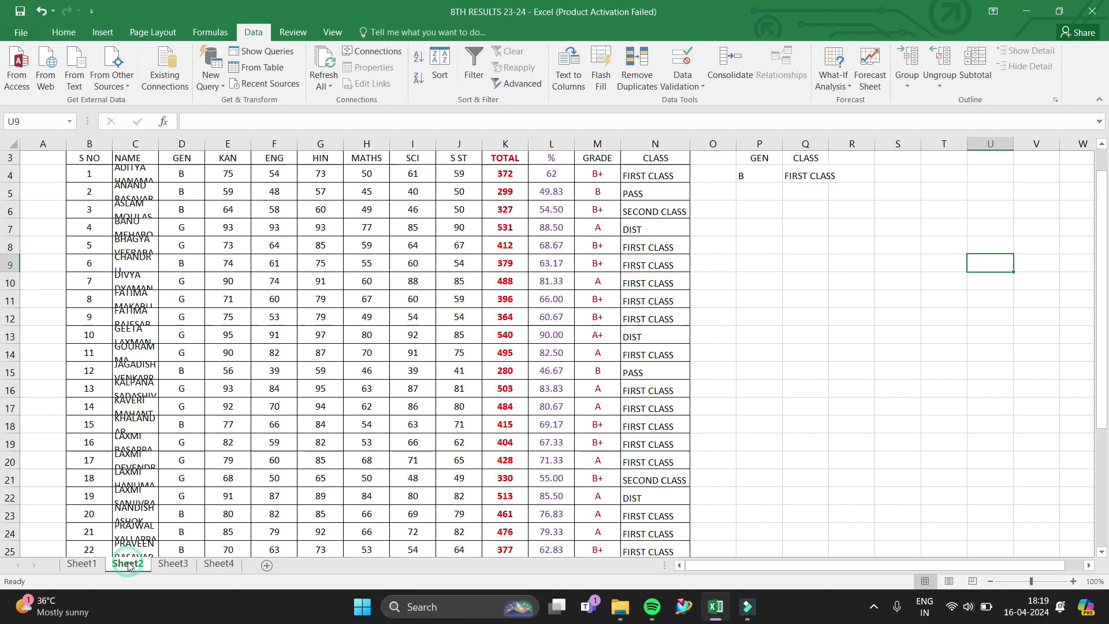
Begin a new Advanced Filter on Sheet3 with Copy to another location, then cancel it.
{"action": "left_click", "coordinate": [173, 564]}
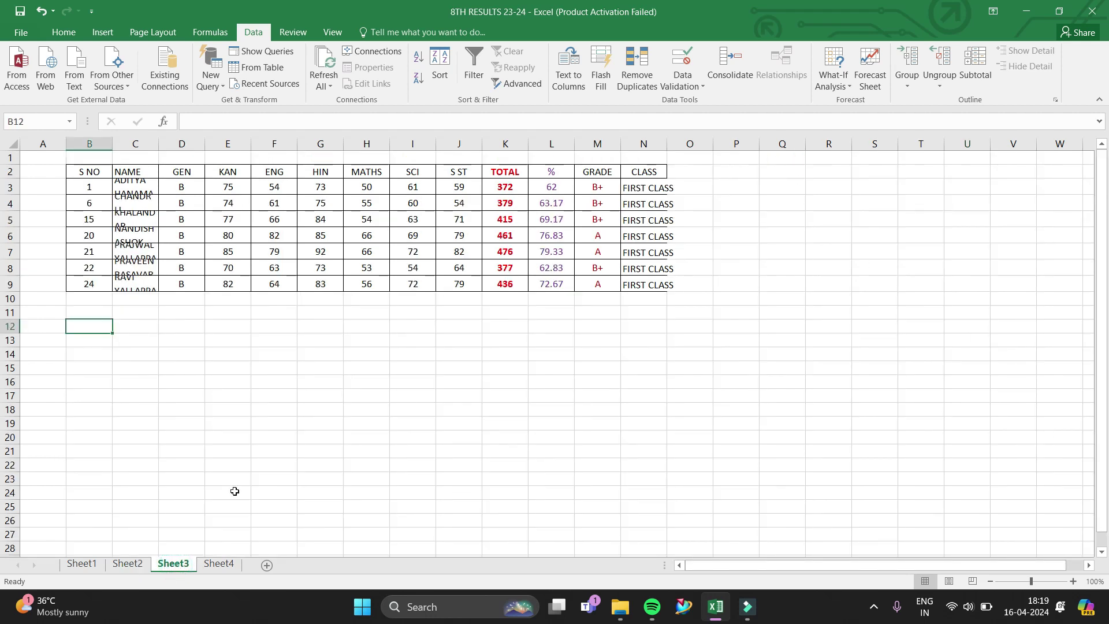
{"action": "left_click", "coordinate": [525, 88]}
{"action": "left_click", "coordinate": [800, 274]}
{"action": "left_click", "coordinate": [867, 292]}
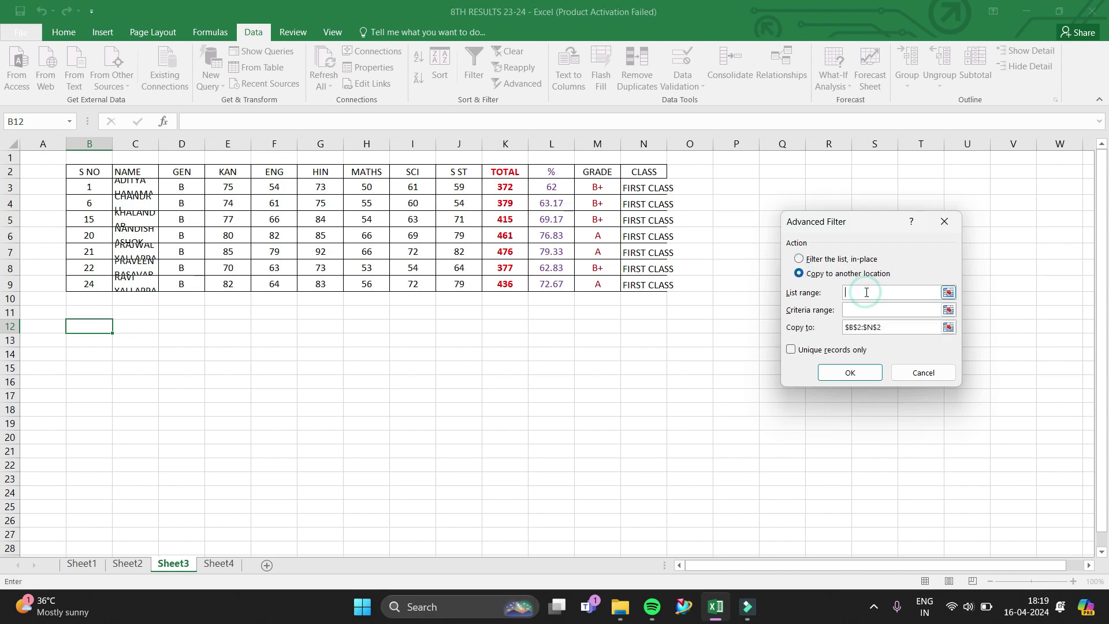
{"action": "left_click", "coordinate": [128, 564]}
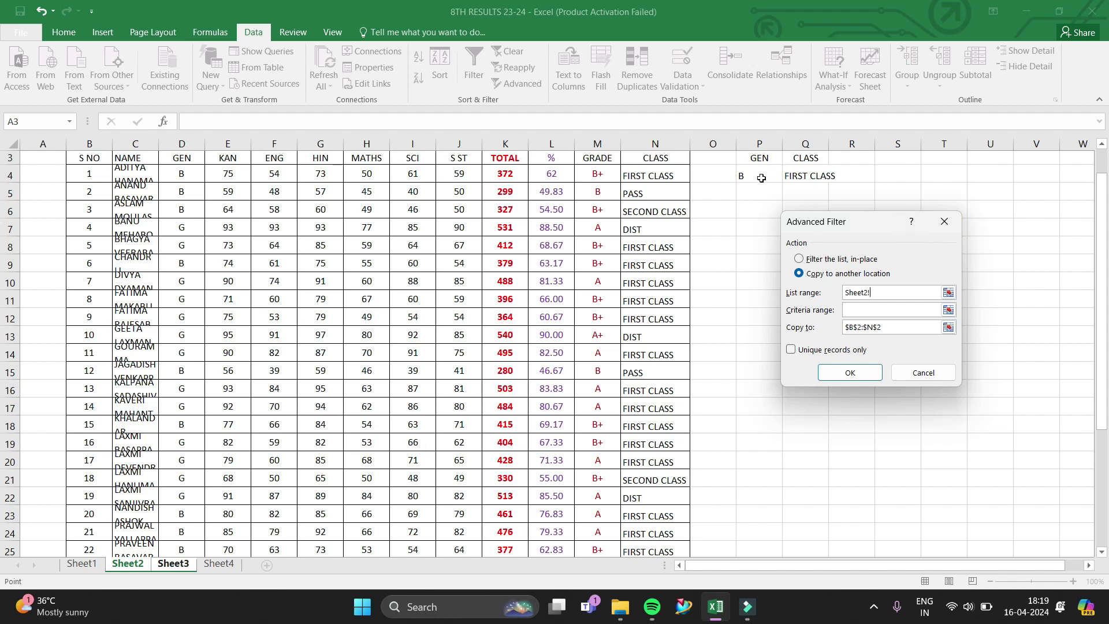
{"action": "left_click", "coordinate": [762, 178]}
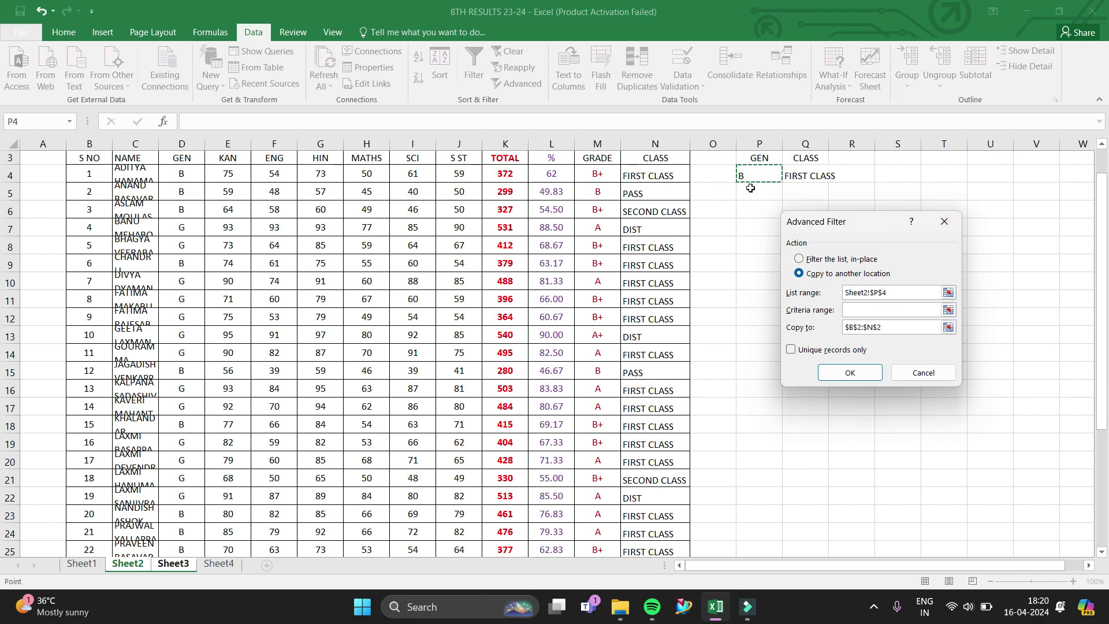
{"action": "left_click", "coordinate": [913, 288]}
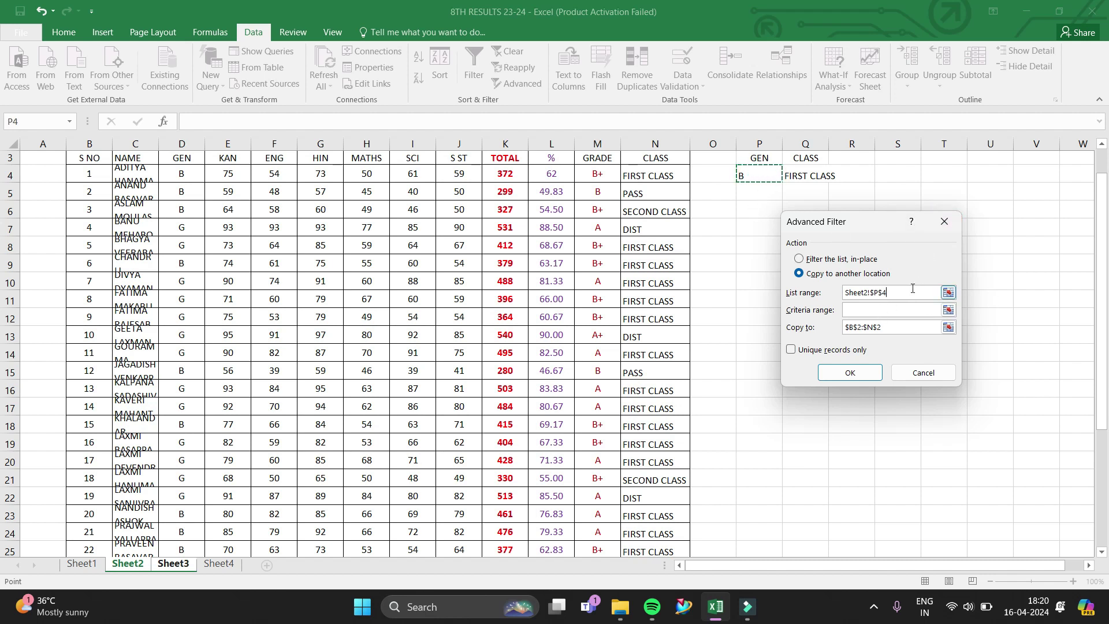
{"action": "left_click", "coordinate": [943, 221]}
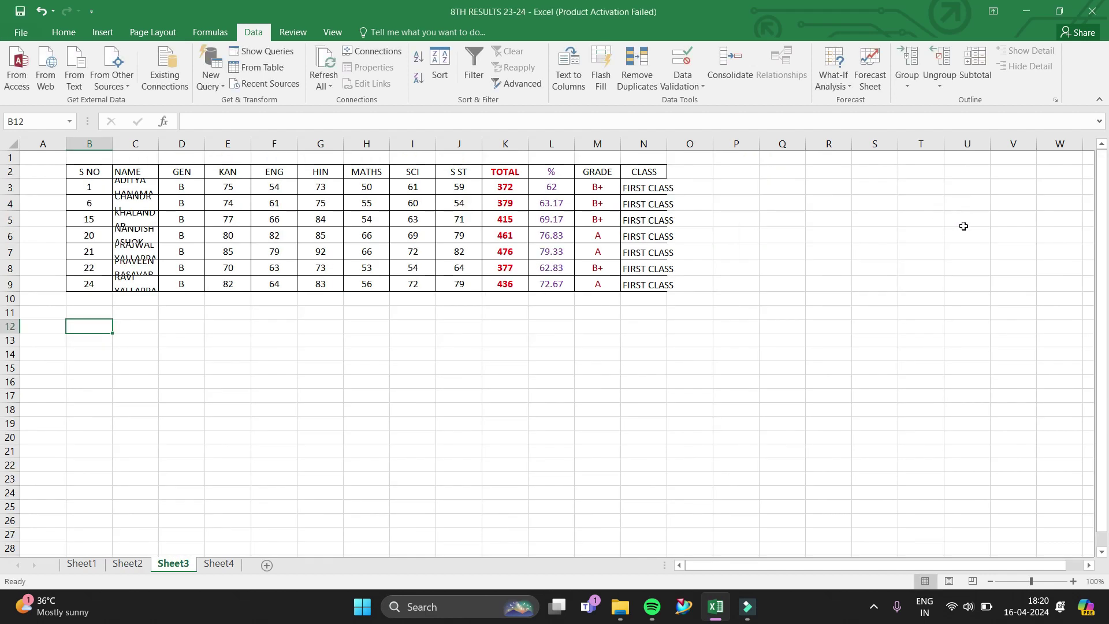
Replace B with G in Sheet2 cell P4, then return to Sheet3.
{"action": "left_click", "coordinate": [132, 561]}
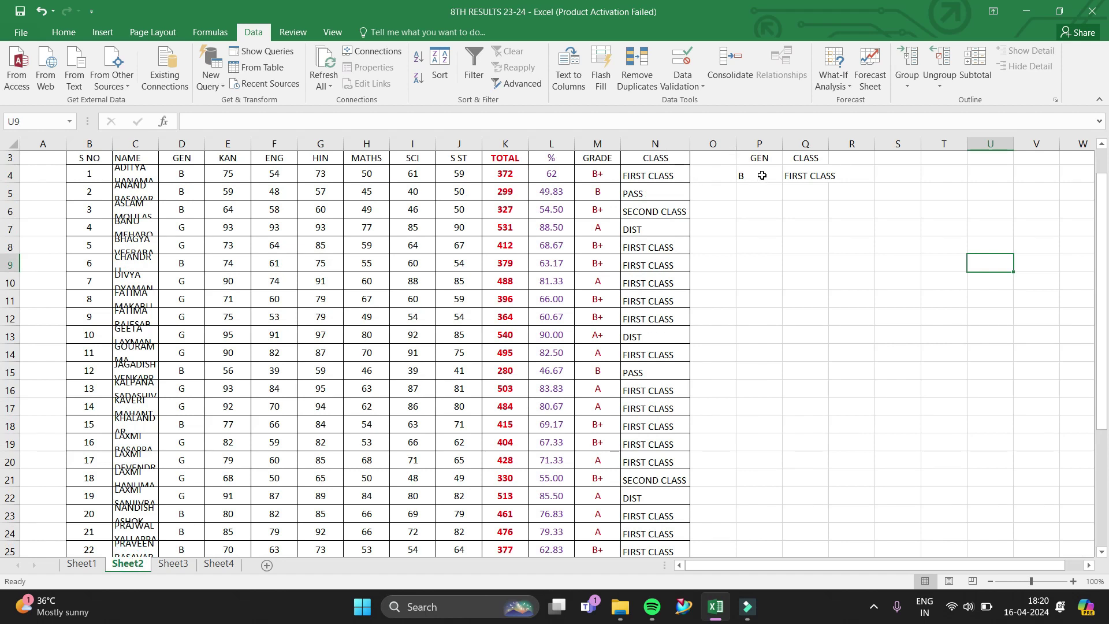
{"action": "left_click", "coordinate": [762, 175]}
{"action": "key", "text": "BackSpace"}
{"action": "type", "text": "G"}
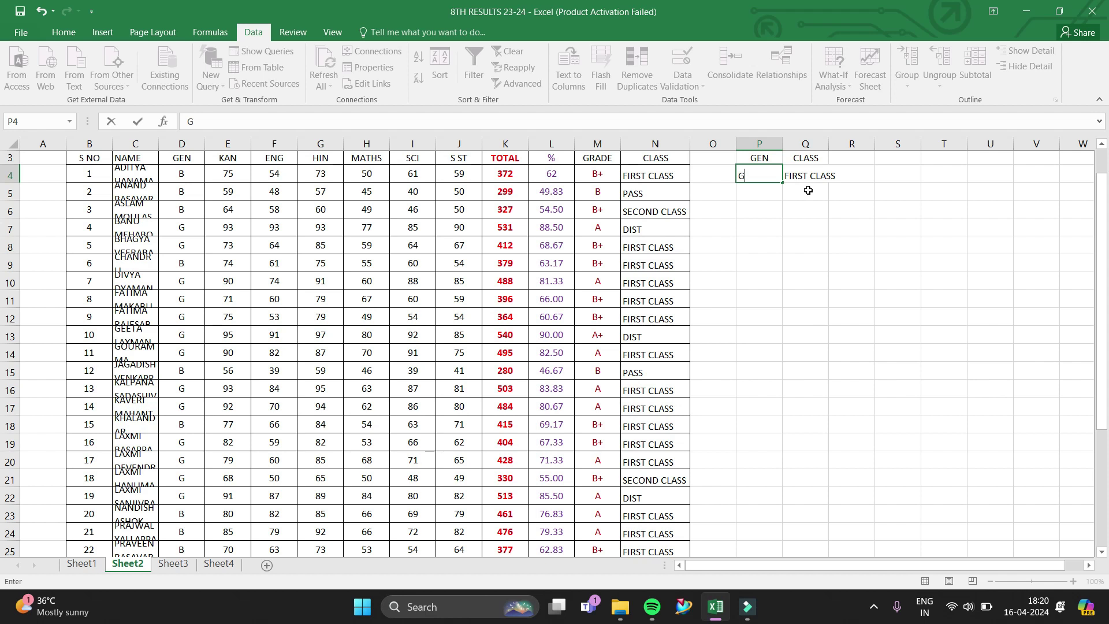
{"action": "left_click", "coordinate": [173, 564]}
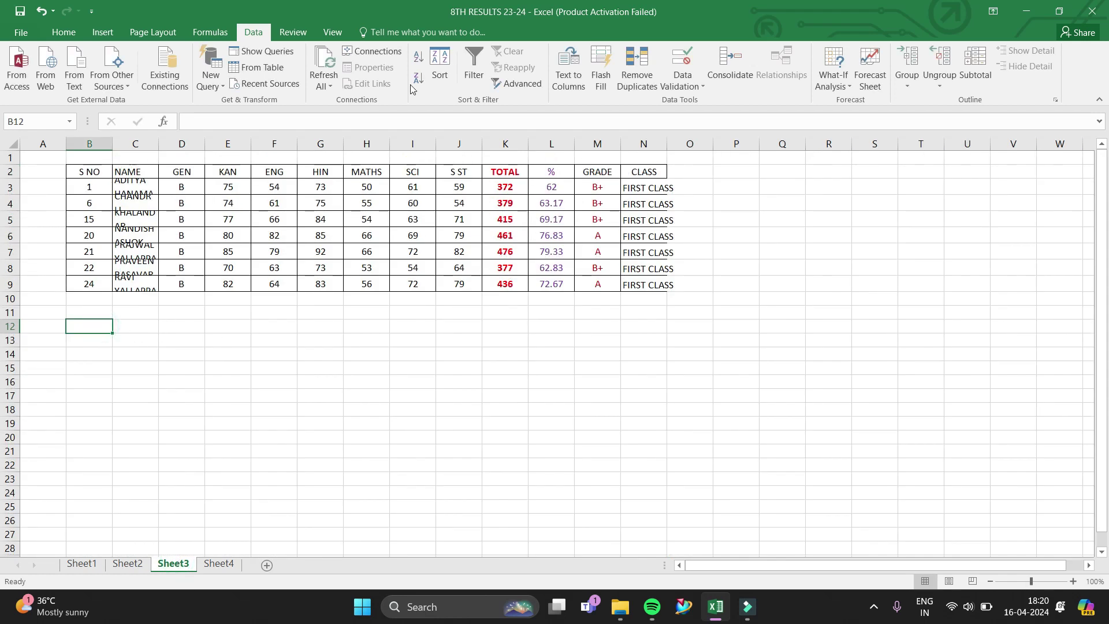
Start an Advanced Filter with list range Sheet2!$B$3:$N$34.
{"action": "left_click", "coordinate": [528, 87]}
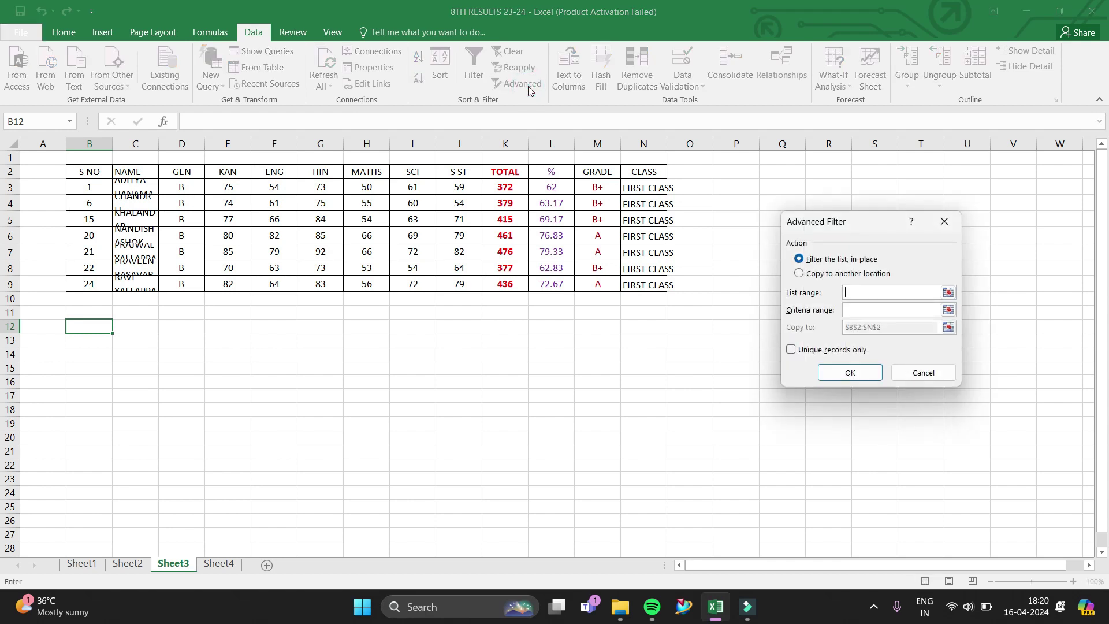
{"action": "left_click", "coordinate": [865, 293]}
{"action": "left_click", "coordinate": [129, 562]}
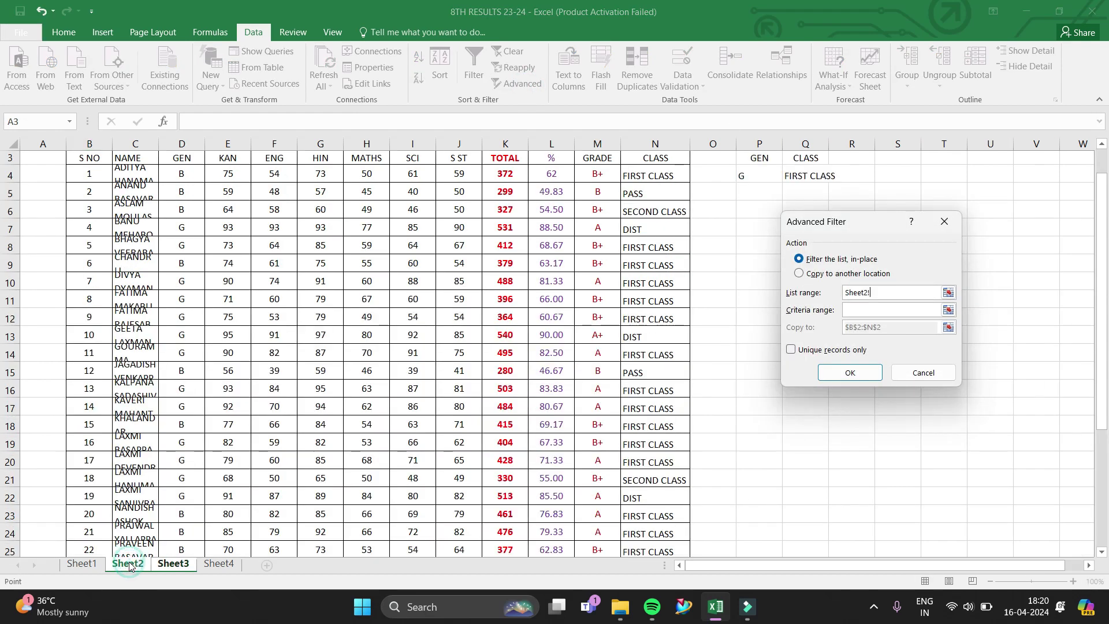
{"action": "left_click_drag", "start_coordinate": [93, 156], "coordinate": [599, 517]}
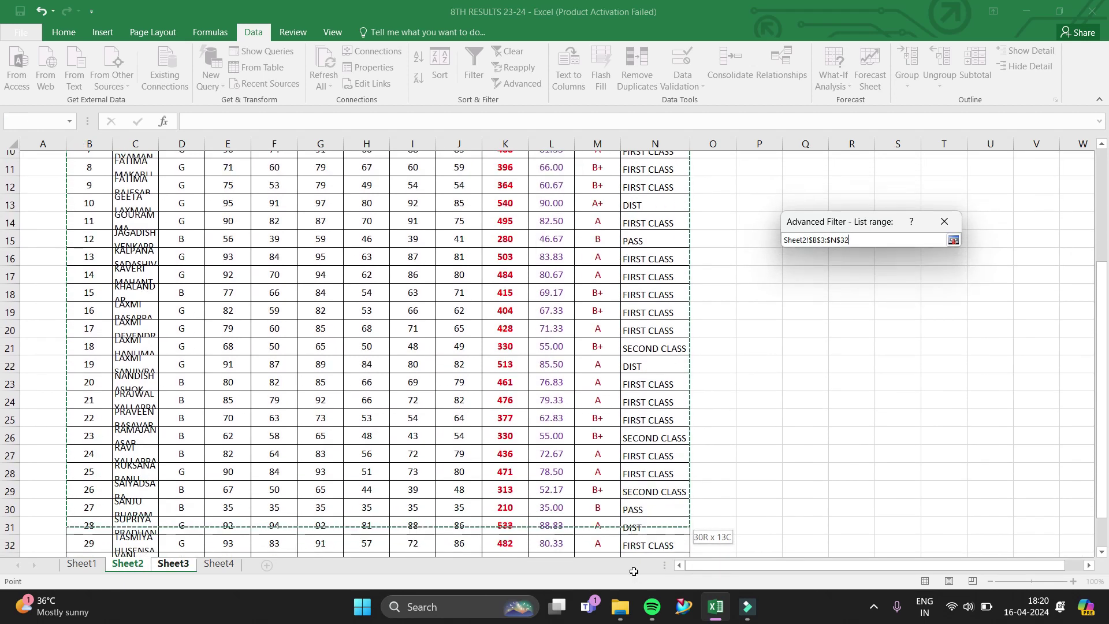
{"action": "left_click_drag", "start_coordinate": [599, 517], "coordinate": [624, 465]}
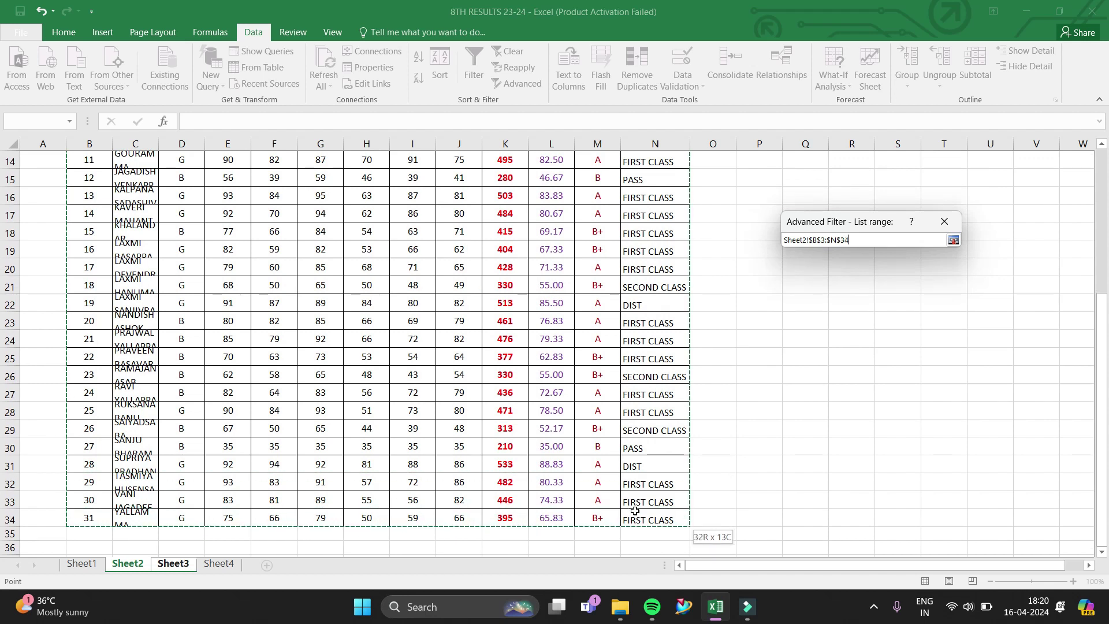
{"action": "left_click_drag", "start_coordinate": [630, 499], "coordinate": [635, 517]}
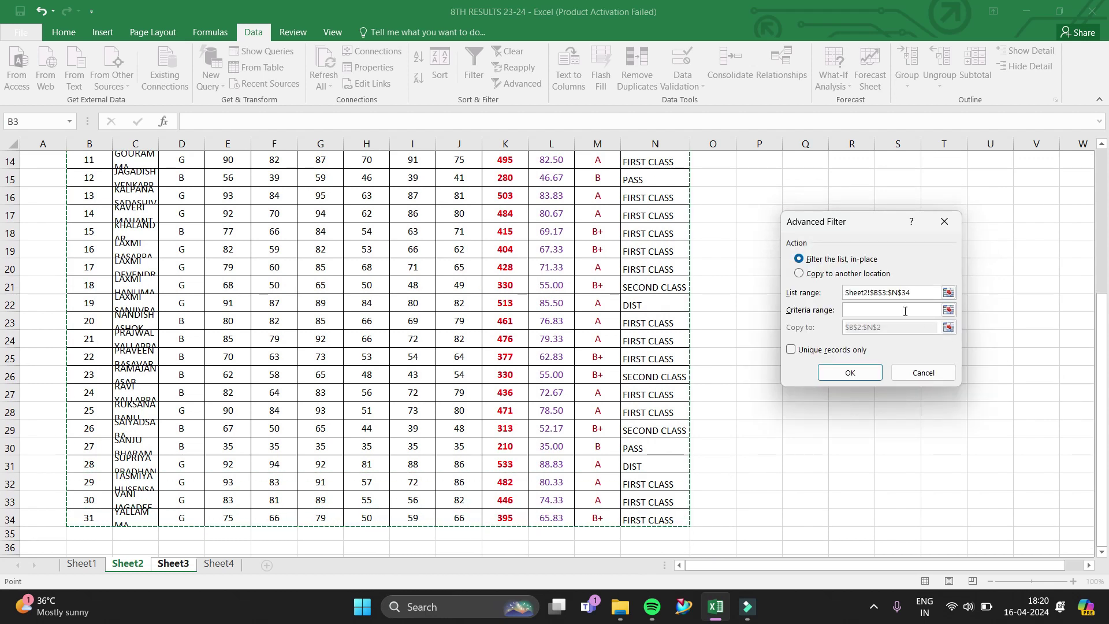
Set the criteria range to the GEN and CLASS cells Sheet2!$P$3:$Q$4.
{"action": "left_click", "coordinate": [902, 309]}
{"action": "key", "text": "ctrl+Page_Down"}
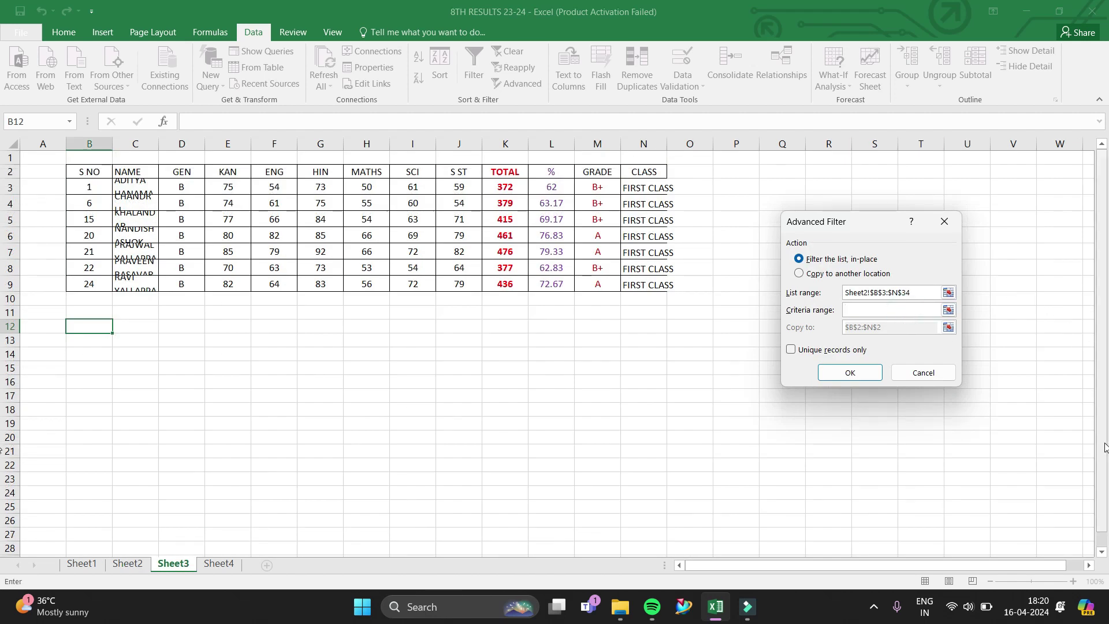
{"action": "left_click", "coordinate": [1105, 334]}
{"action": "left_click", "coordinate": [127, 564]}
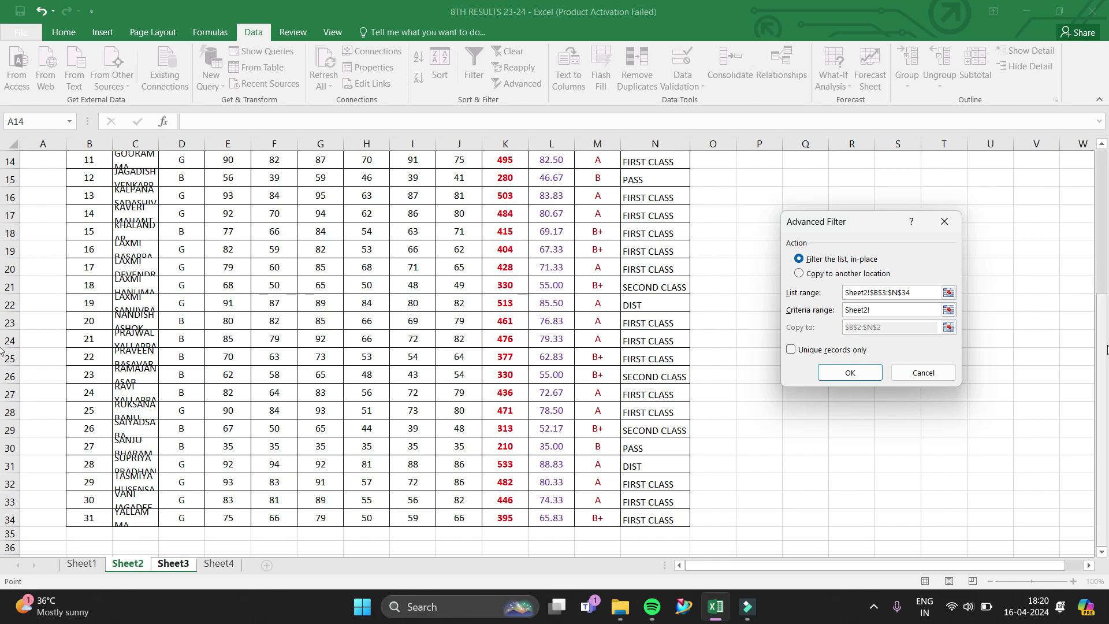
{"action": "left_click_drag", "start_coordinate": [1102, 346], "coordinate": [1104, 161]}
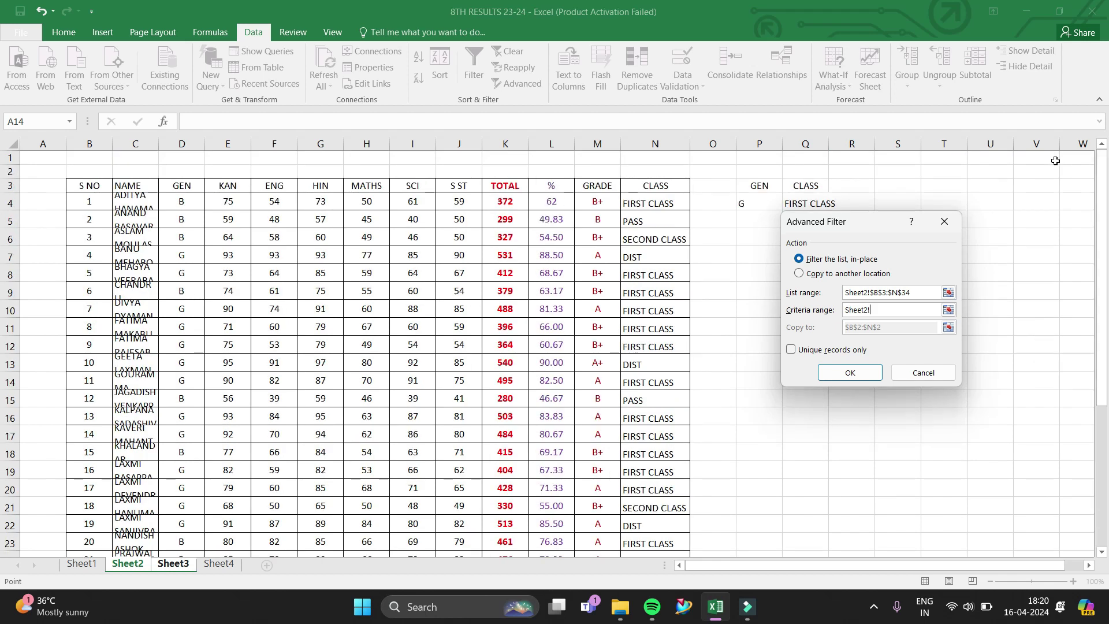
{"action": "left_click_drag", "start_coordinate": [764, 186], "coordinate": [797, 204]}
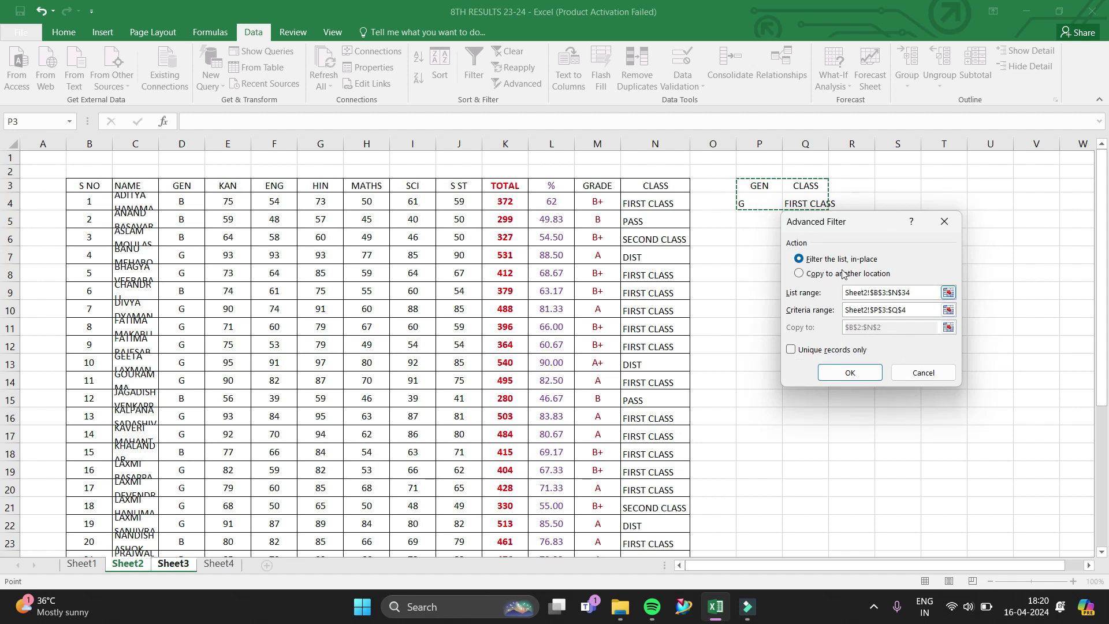
Choose Copy to another location with destination Sheet3!$B$12 and run the filter.
{"action": "left_click", "coordinate": [802, 272]}
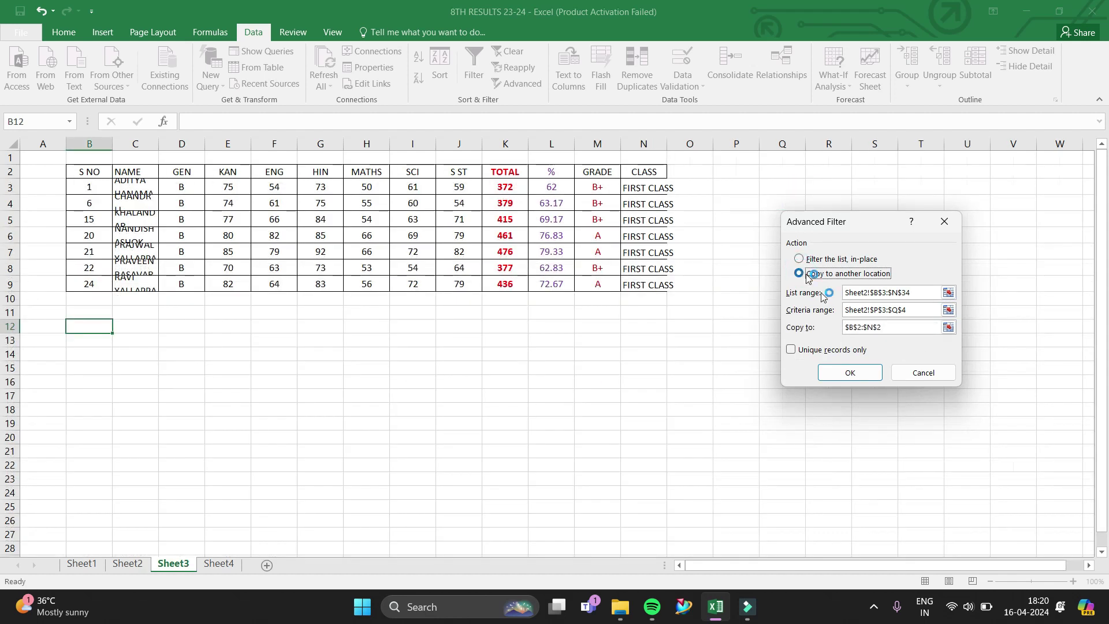
{"action": "left_click", "coordinate": [905, 332]}
{"action": "key", "text": "BackSpace"}
{"action": "key", "text": "BackSpace"}
{"action": "key", "text": "BackSpace"}
{"action": "key", "text": "BackSpace"}
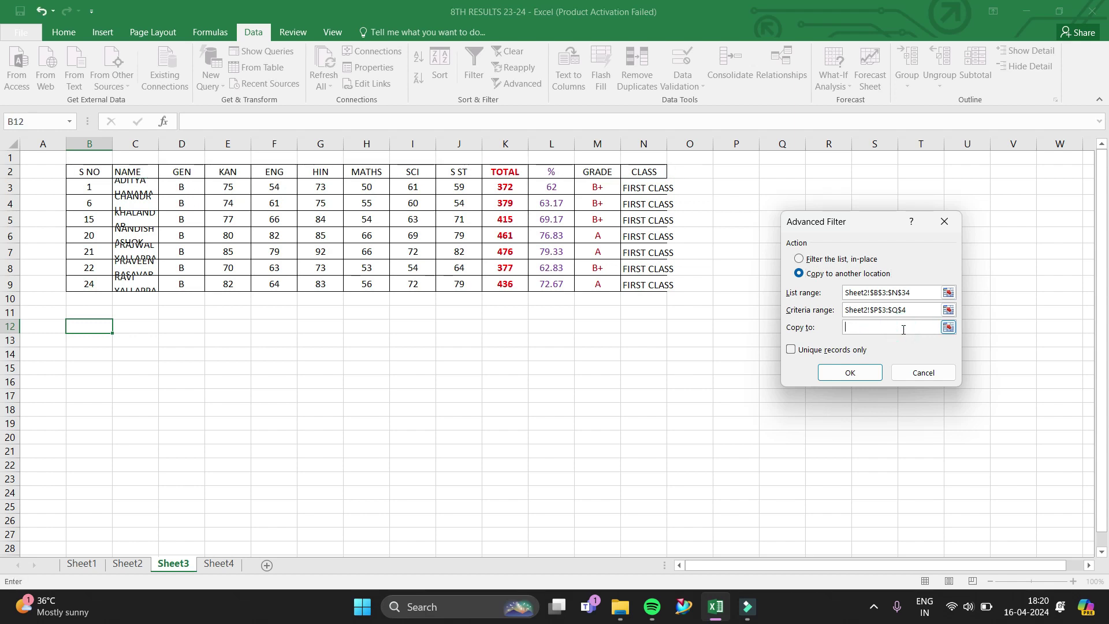
{"action": "left_click", "coordinate": [83, 330]}
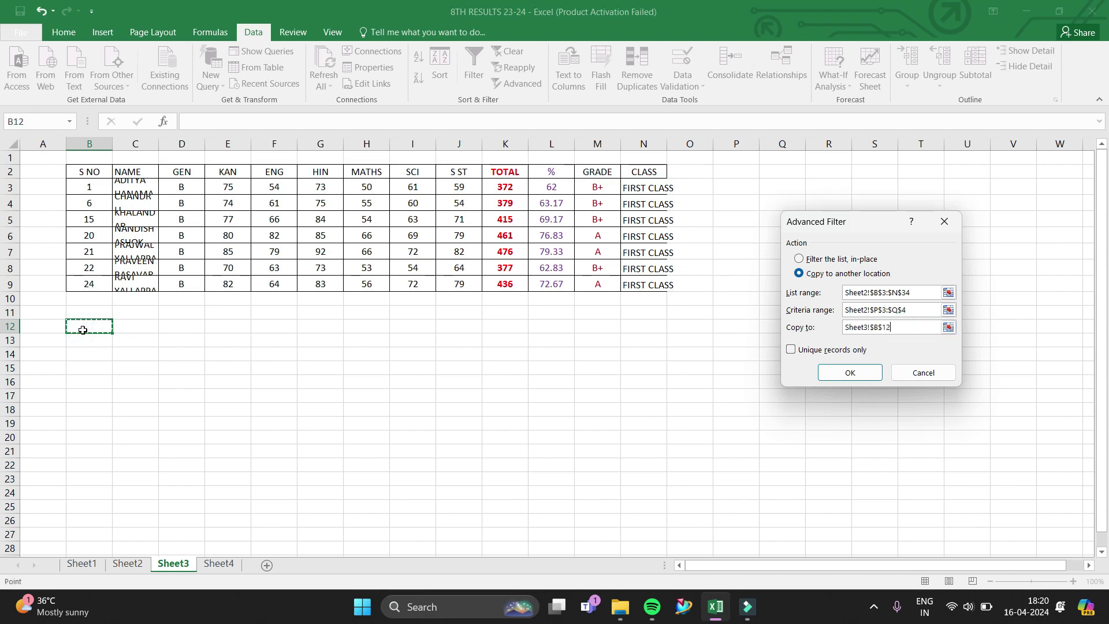
{"action": "left_click", "coordinate": [832, 375]}
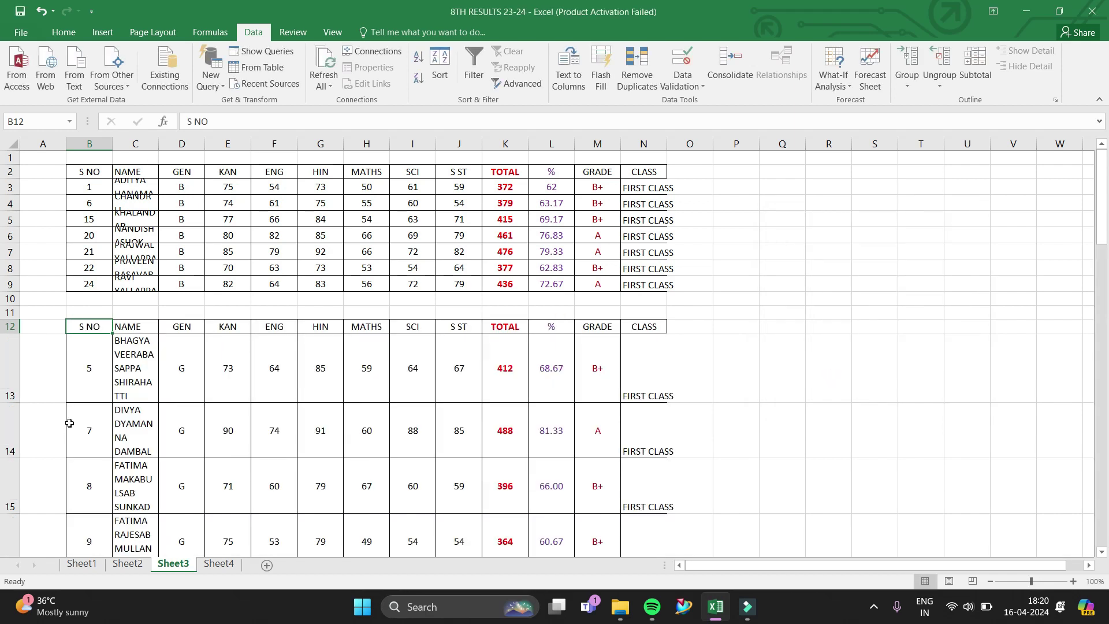
{"action": "mouse_move", "coordinate": [9, 371]}
{"action": "left_mouse_down"}
{"action": "mouse_move", "coordinate": [4, 596]}
{"action": "mouse_move", "coordinate": [24, 306]}
{"action": "left_mouse_up"}
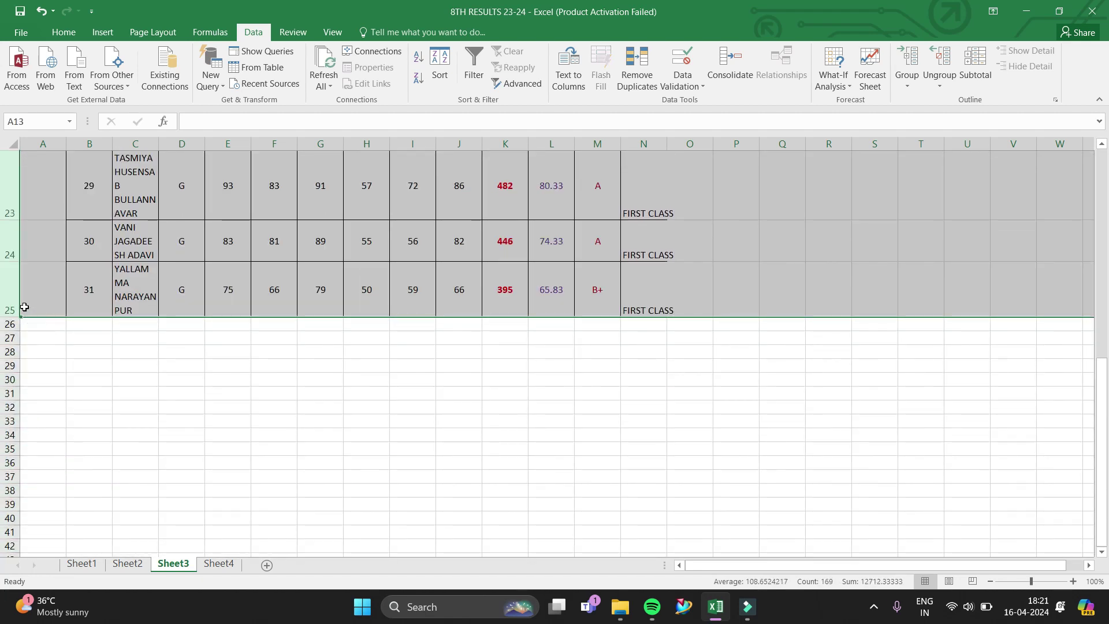
{"action": "left_click_drag", "start_coordinate": [16, 261], "coordinate": [16, 234]}
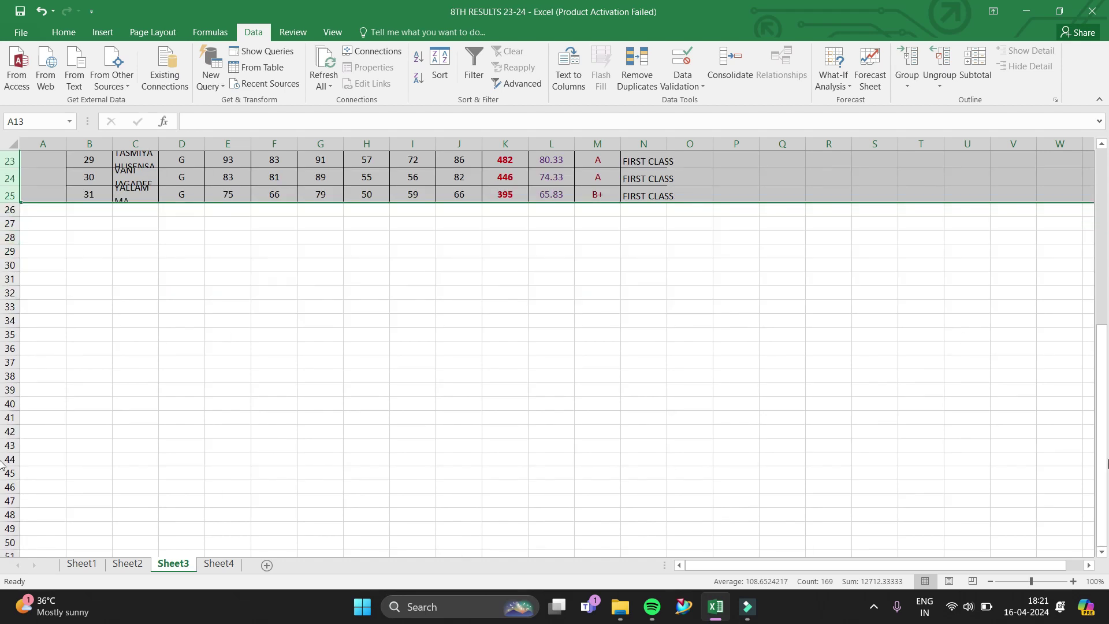
{"action": "left_click_drag", "start_coordinate": [1104, 473], "coordinate": [1103, 326]}
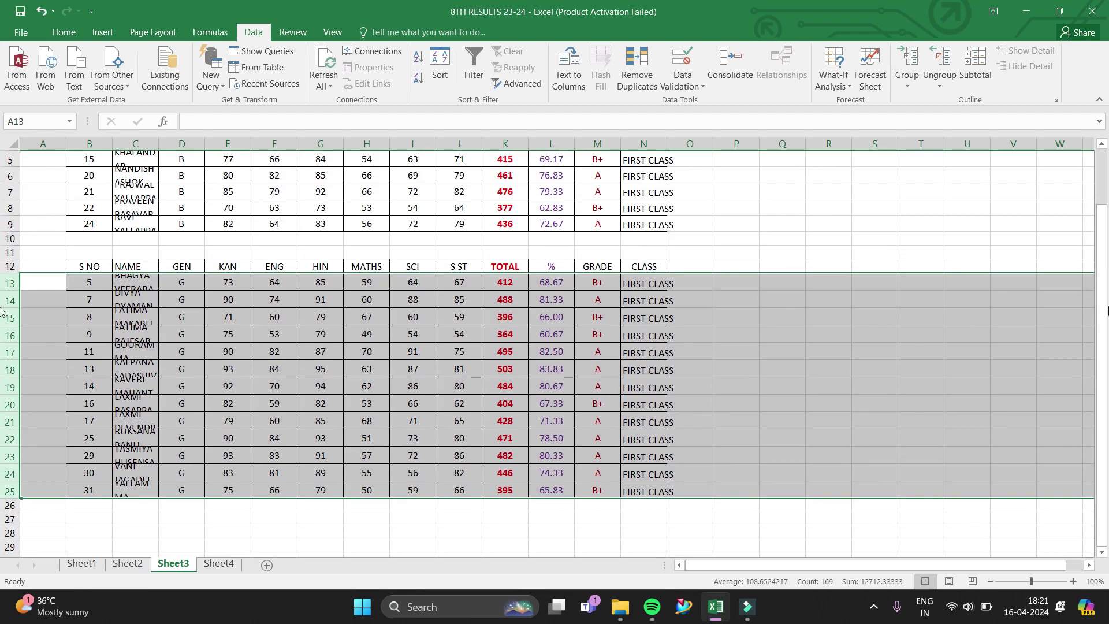
{"action": "left_click_drag", "start_coordinate": [1103, 327], "coordinate": [1101, 264]}
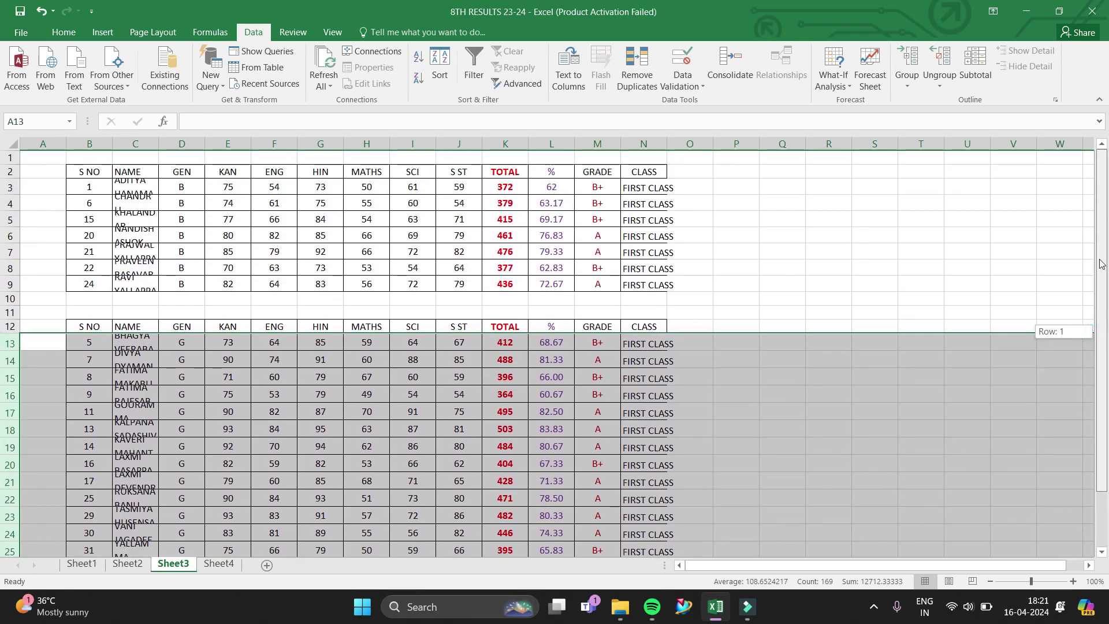
{"action": "left_click", "coordinate": [854, 268]}
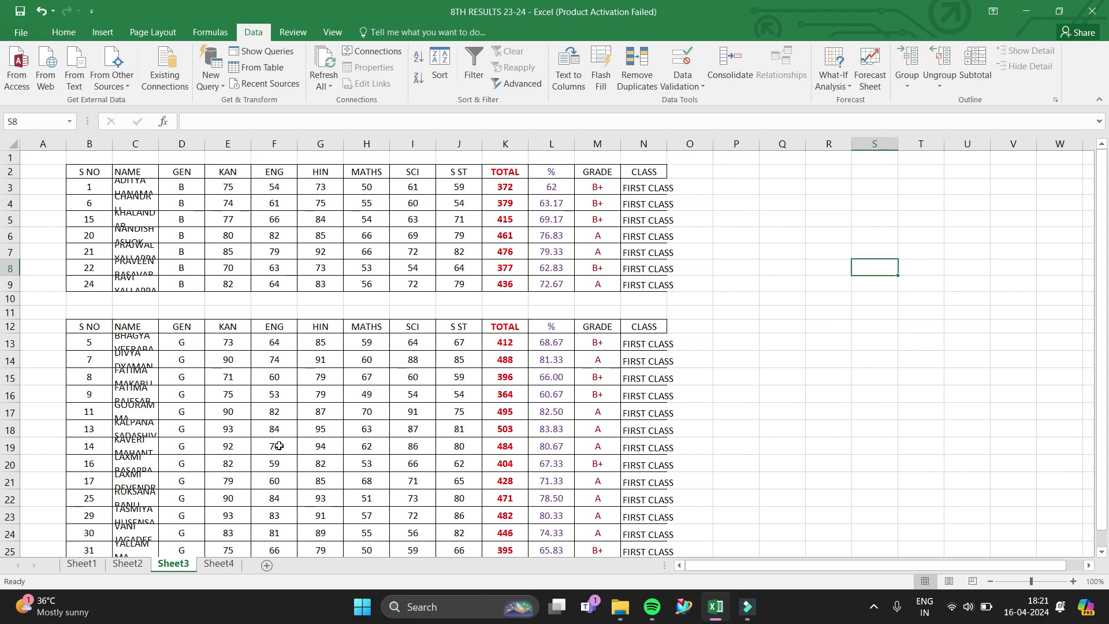
On Sheet2, clear G from P4 and FIRST CLASS from Q4.
{"action": "left_click", "coordinate": [141, 569]}
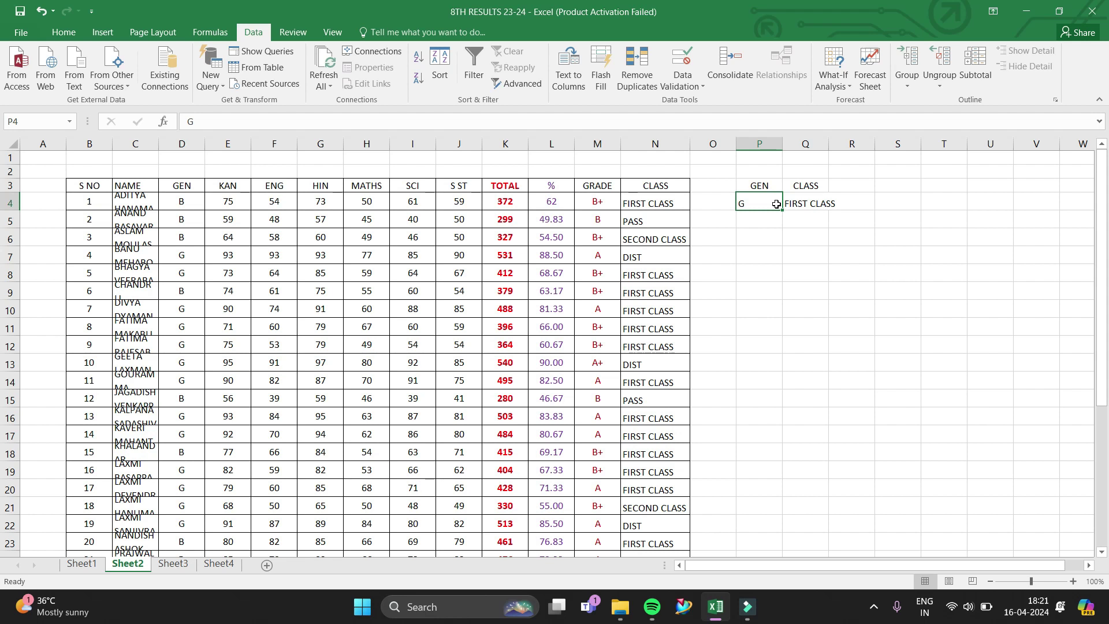
{"action": "key", "text": "BackSpace"}
{"action": "left_click", "coordinate": [807, 204]}
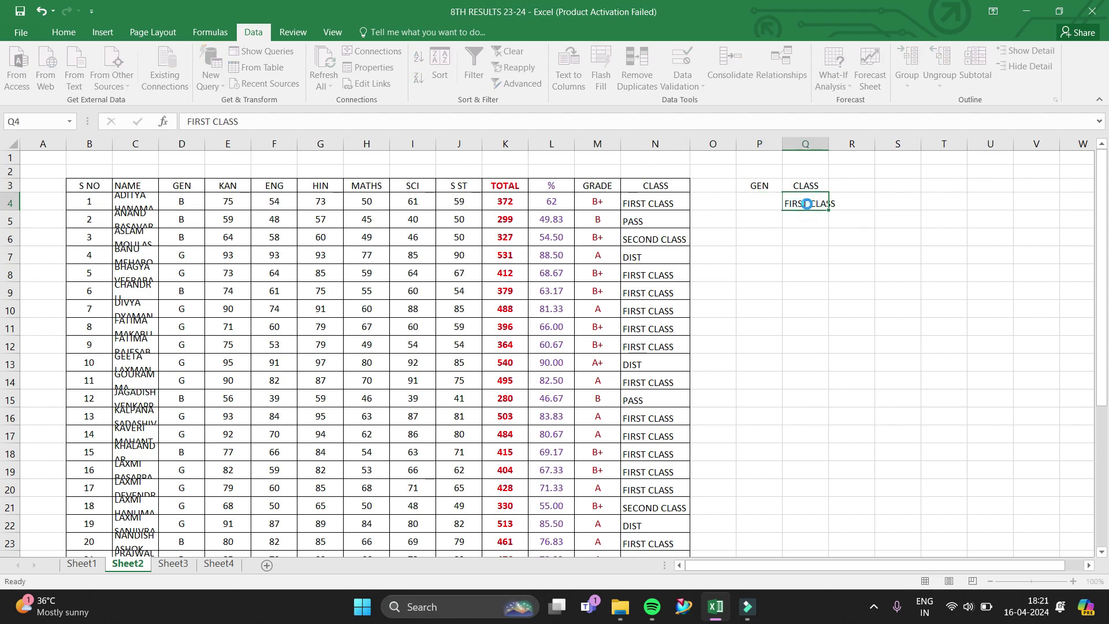
{"action": "key", "text": "BackSpace"}
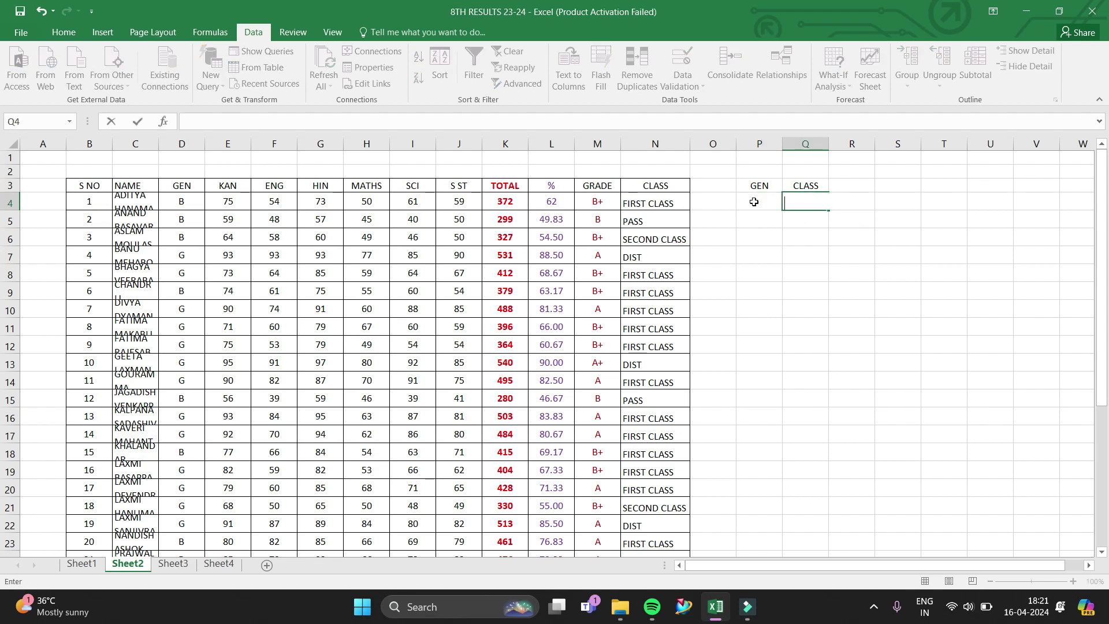
{"action": "left_click", "coordinate": [754, 201]}
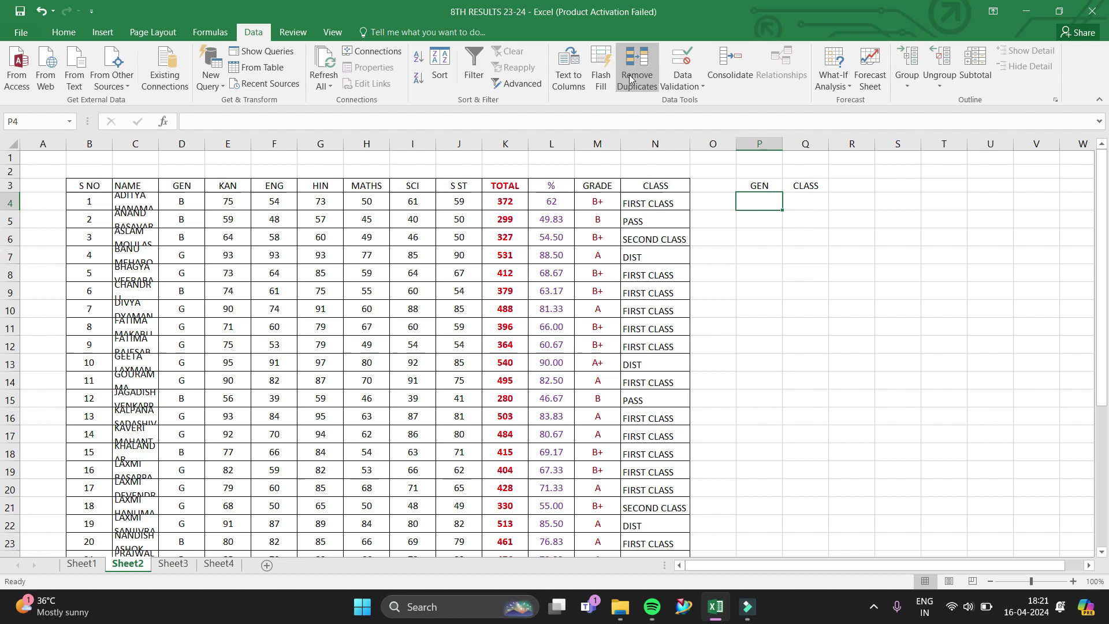
Give the GEN cell P4 a Data Validation list with source B,G.
{"action": "left_click", "coordinate": [683, 88]}
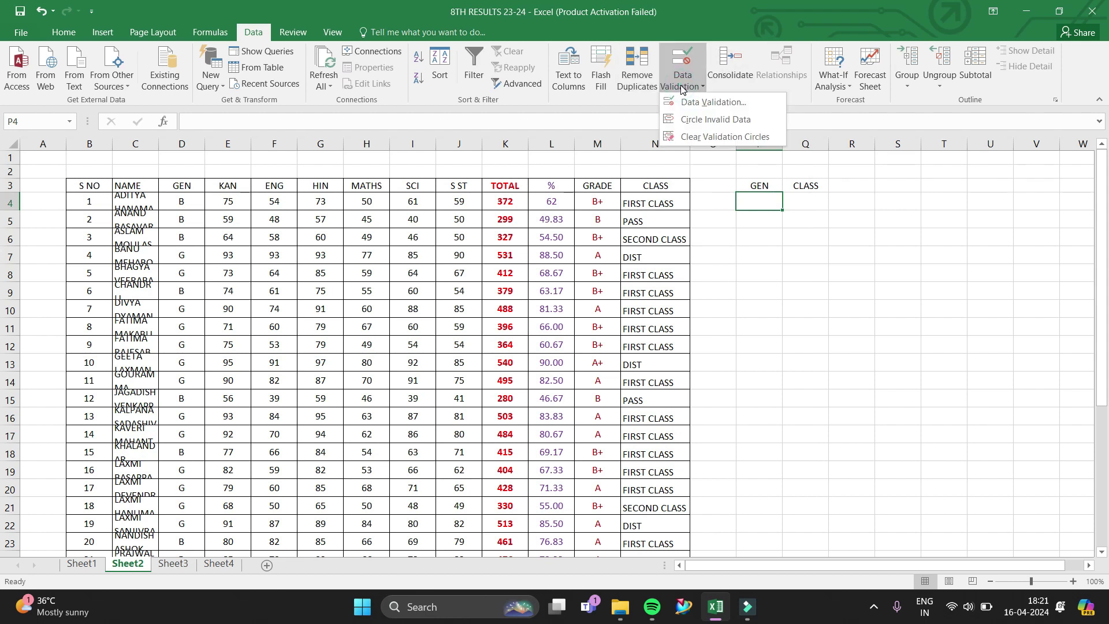
{"action": "left_click", "coordinate": [697, 103]}
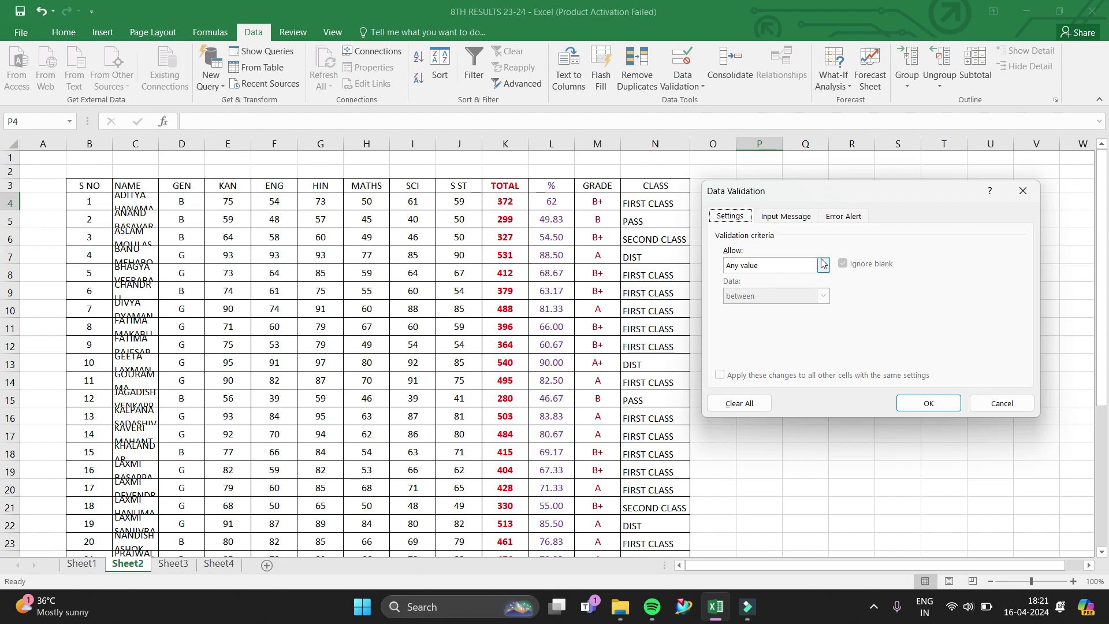
{"action": "left_click", "coordinate": [824, 267]}
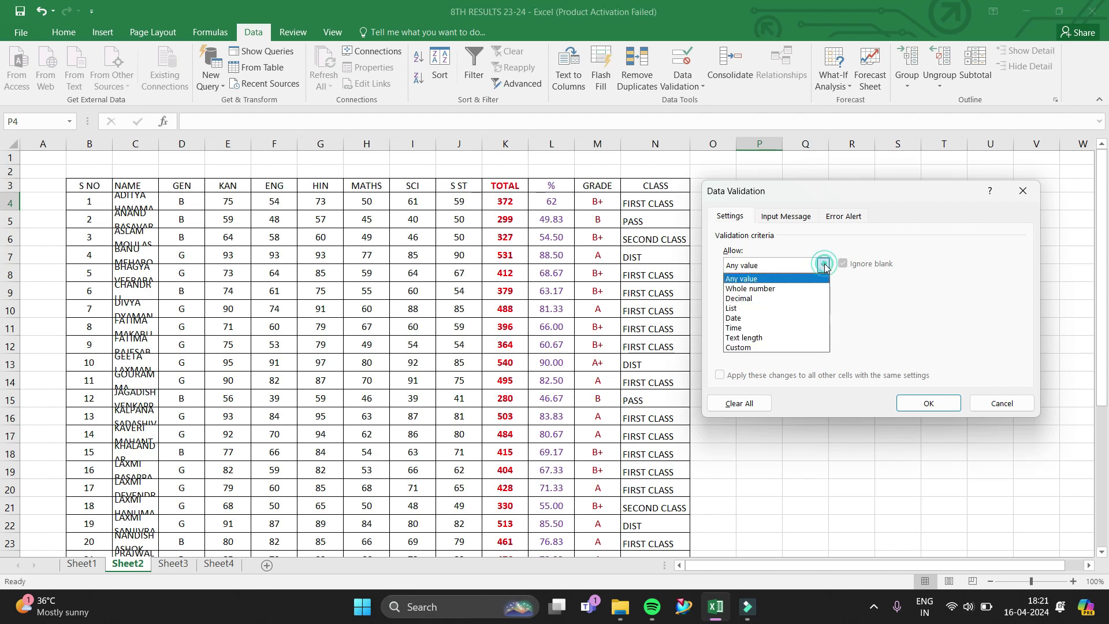
{"action": "left_click", "coordinate": [775, 309]}
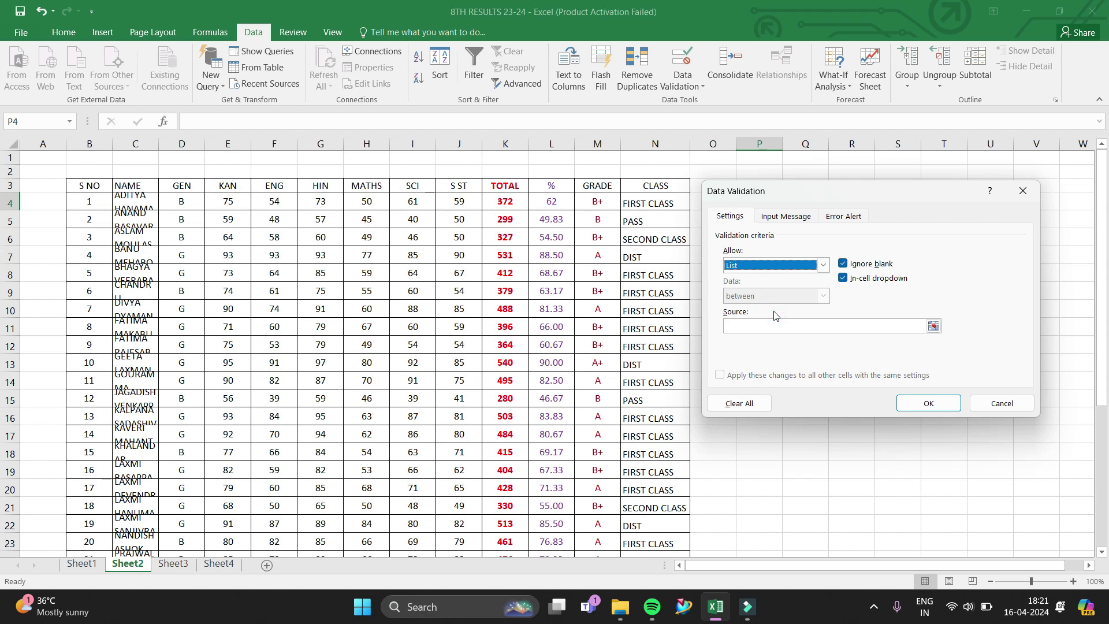
{"action": "left_click", "coordinate": [736, 331]}
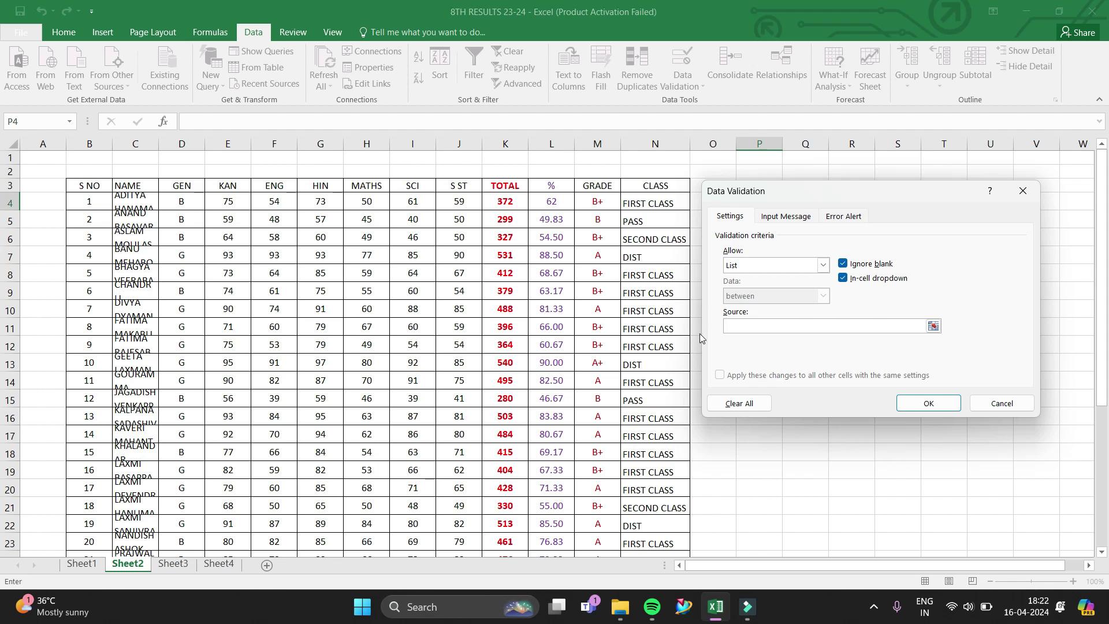
{"action": "type", "text": "B,"}
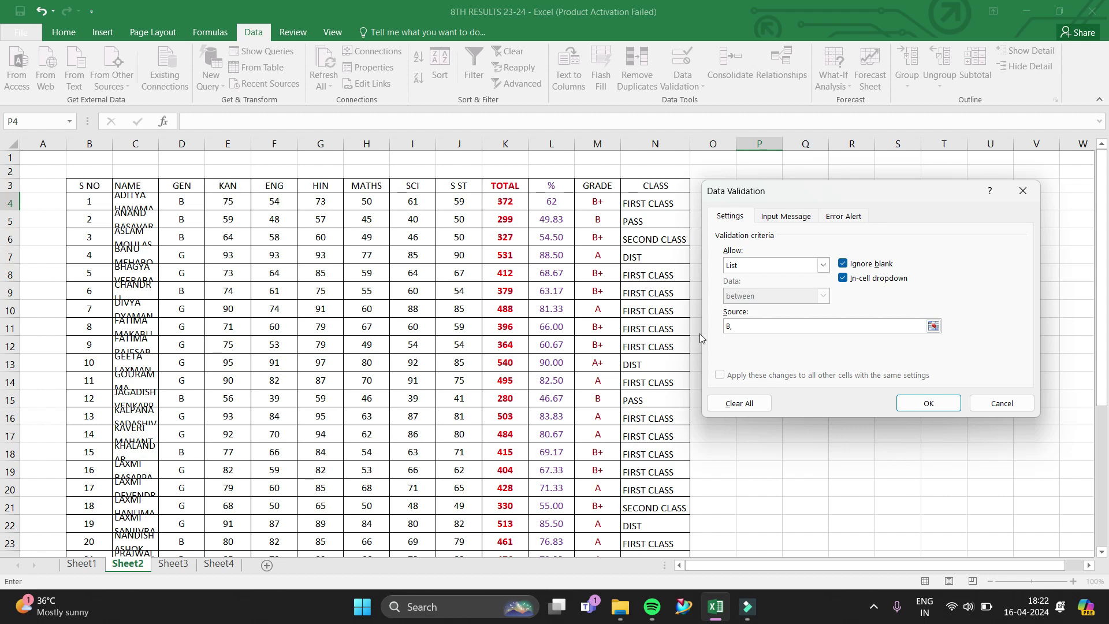
{"action": "type", "text": "G"}
{"action": "left_click", "coordinate": [945, 401]}
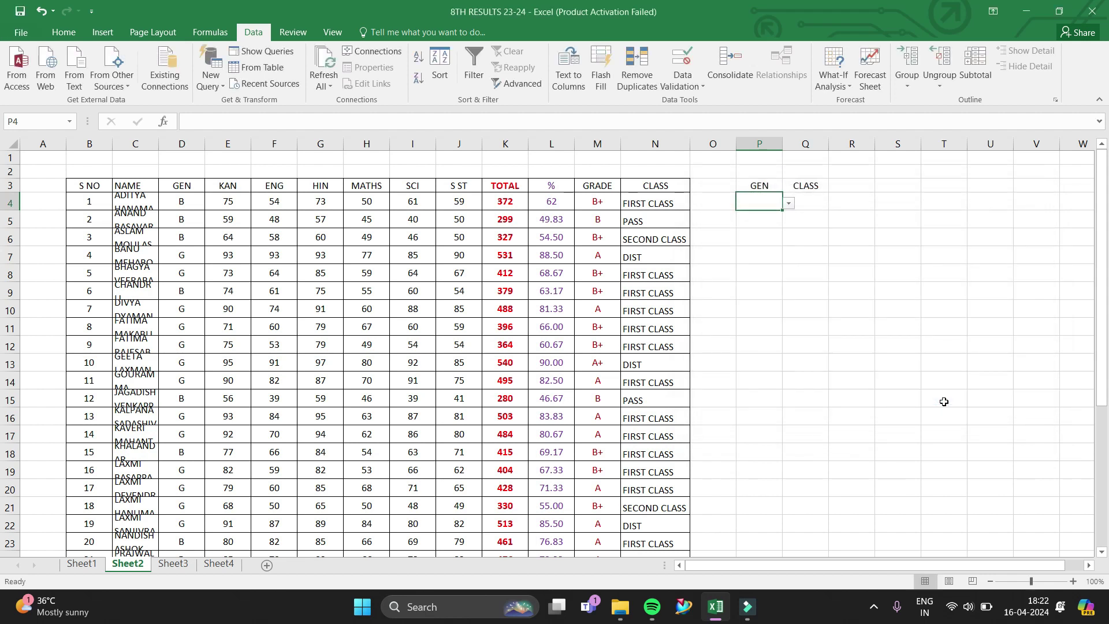
Choose G from the GEN cell's new dropdown.
{"action": "left_click", "coordinate": [790, 204]}
{"action": "left_click", "coordinate": [758, 225]}
{"action": "left_click", "coordinate": [817, 203]}
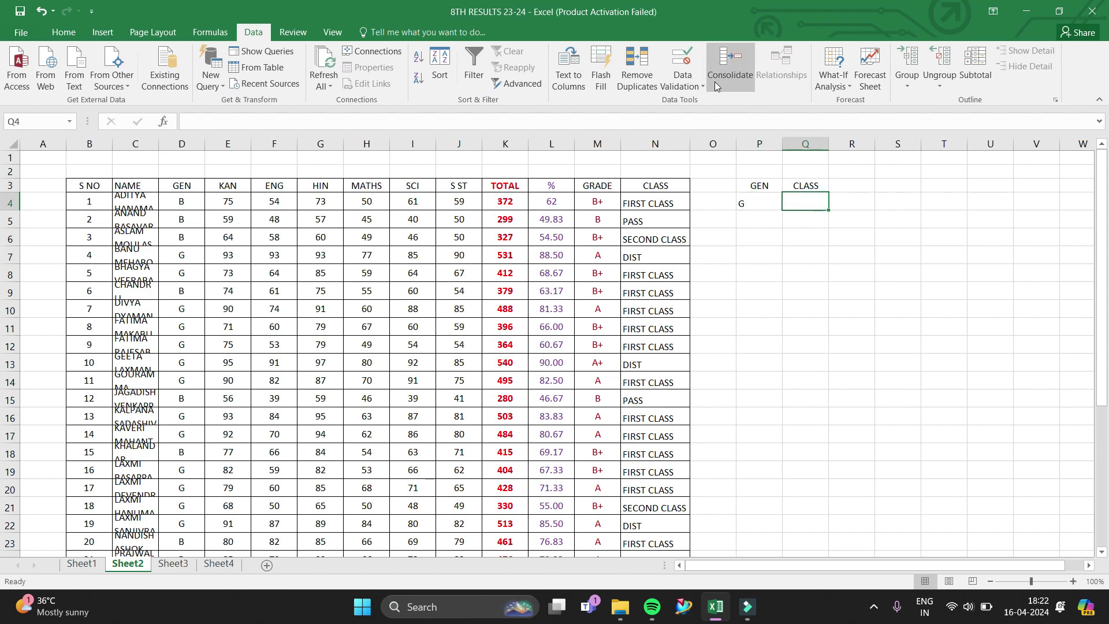
Give CLASS cell Q4 a List validation of DIST, FIRST CLASS, SECOND CLASS and PASS.
{"action": "left_click", "coordinate": [687, 76]}
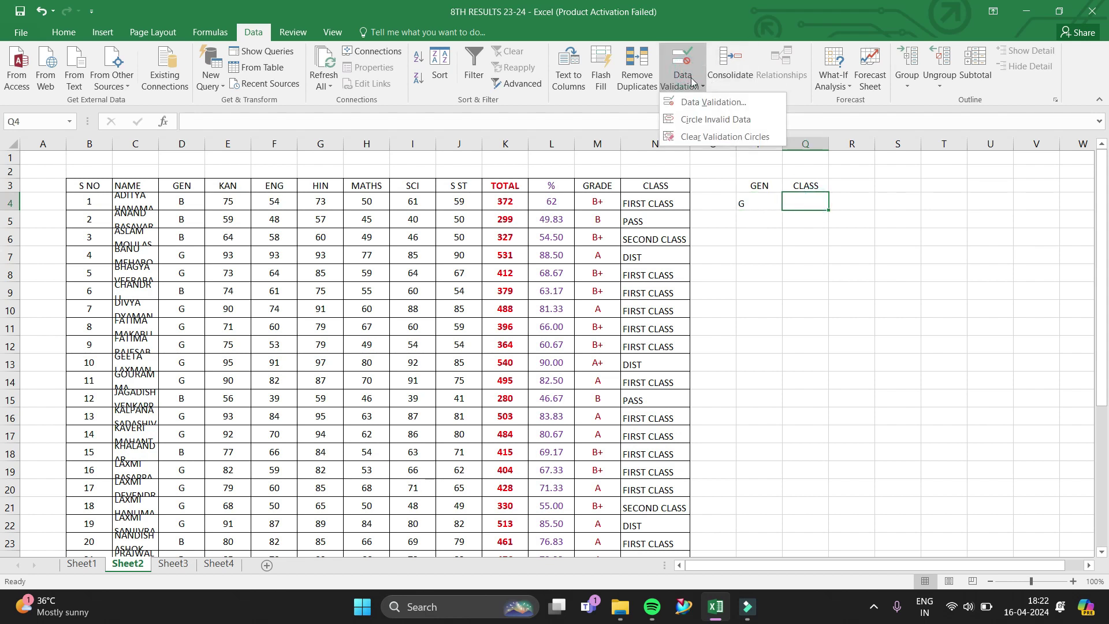
{"action": "left_click", "coordinate": [697, 101]}
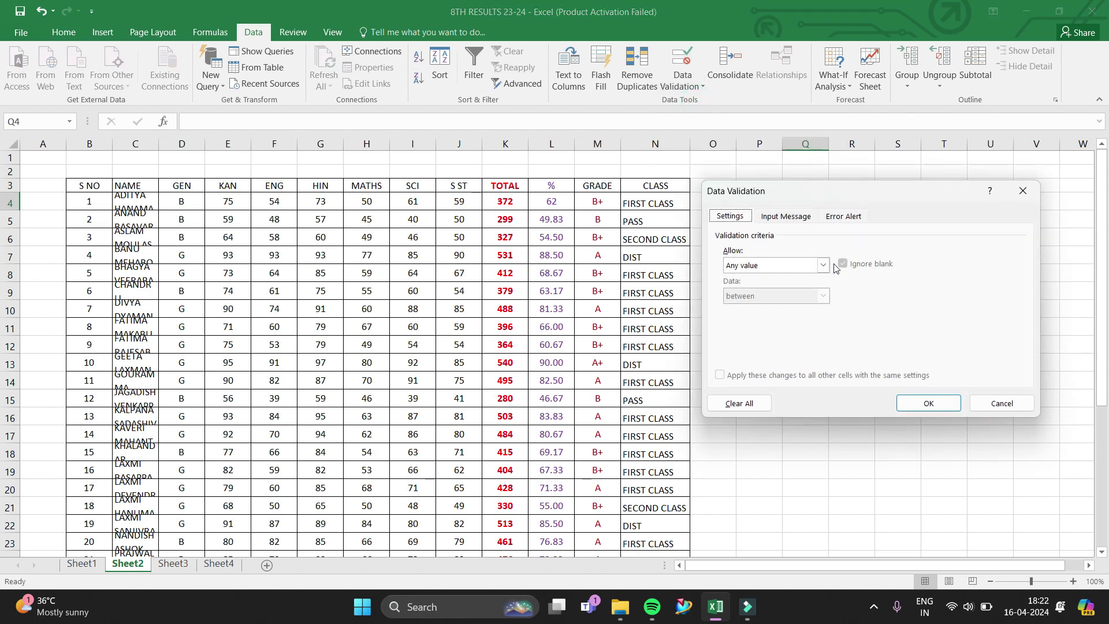
{"action": "left_click", "coordinate": [823, 265]}
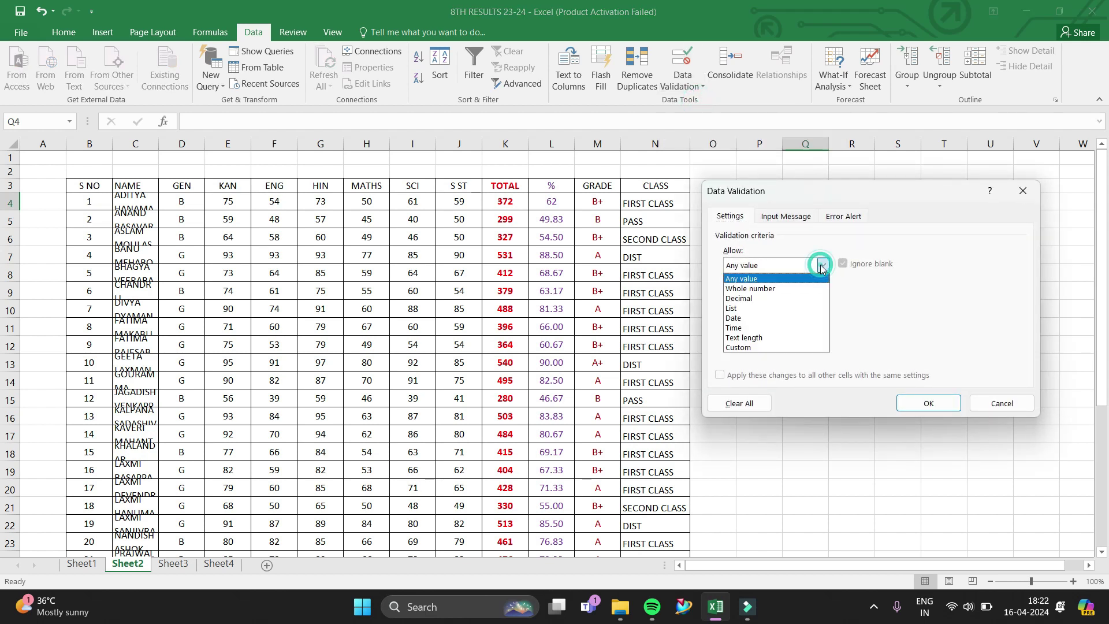
{"action": "left_click", "coordinate": [776, 308]}
{"action": "left_click", "coordinate": [786, 323]}
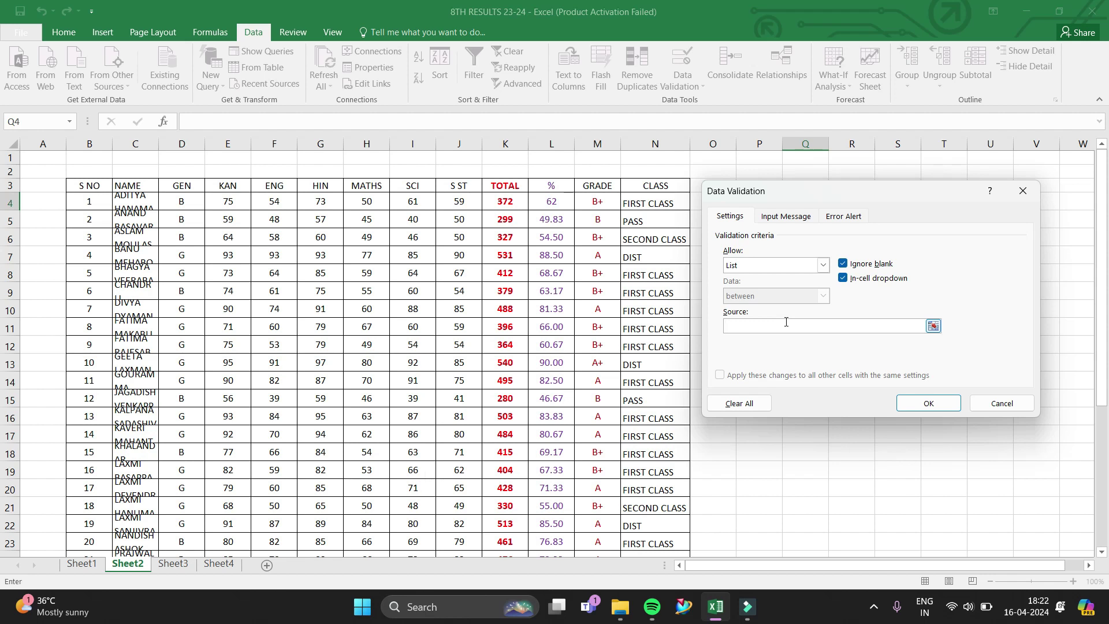
{"action": "type", "text": "DI"}
{"action": "left_click", "coordinate": [930, 403]}
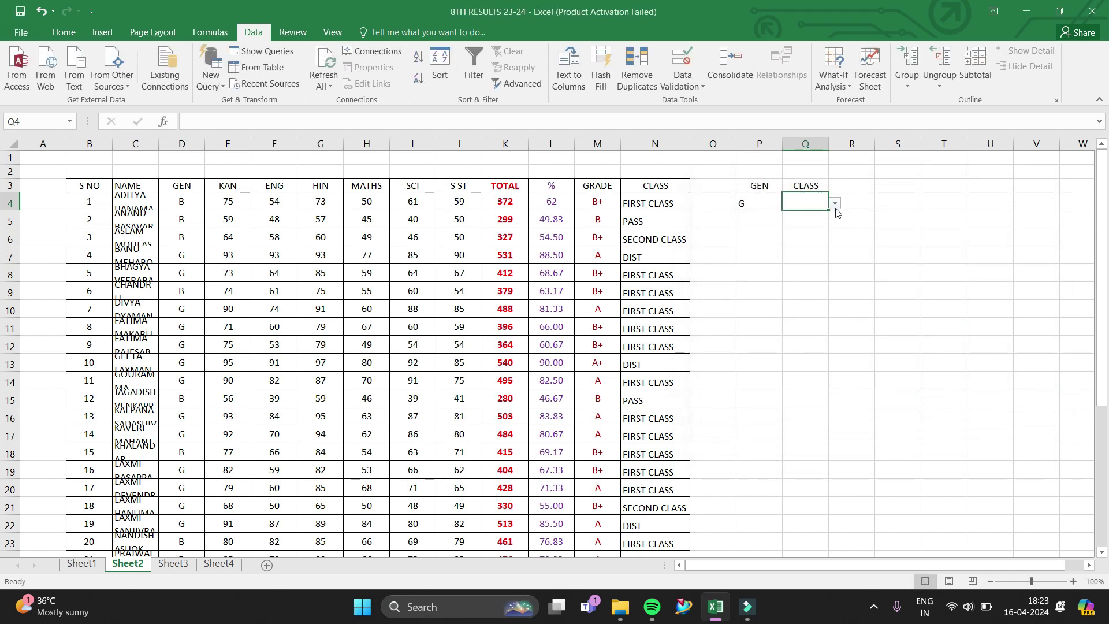
Check the new CLASS choices, then set the GEN criterion in P4 to B.
{"action": "left_click", "coordinate": [836, 205]}
{"action": "left_click", "coordinate": [876, 340]}
{"action": "left_click", "coordinate": [769, 202]}
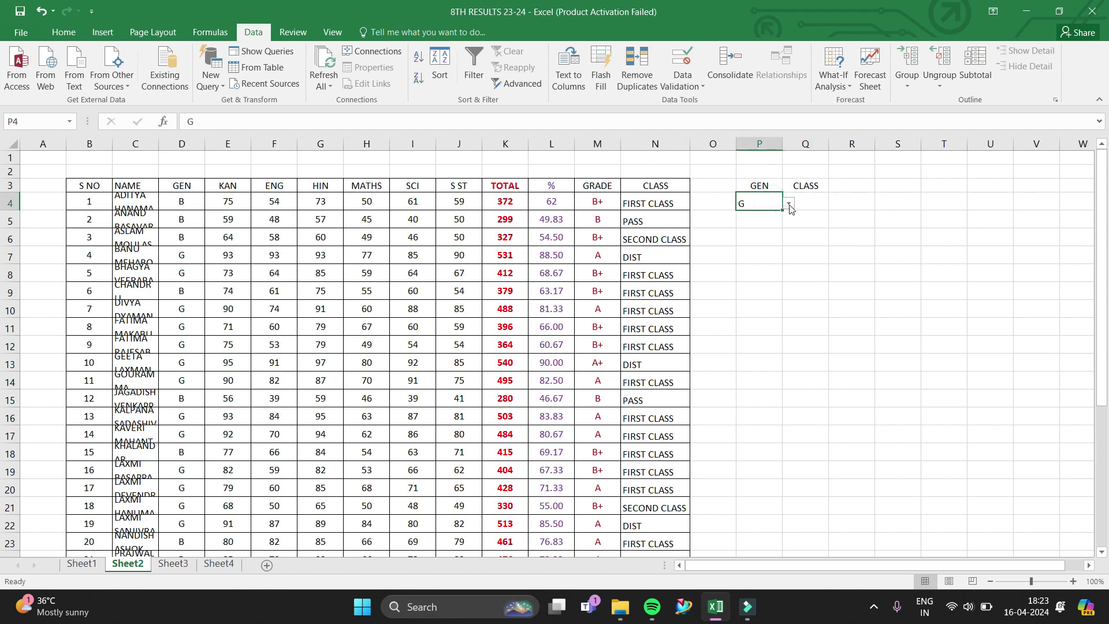
{"action": "left_click", "coordinate": [789, 203]}
{"action": "left_click", "coordinate": [775, 218]}
Set the CLASS criterion in Q4 to PASS from its dropdown.
{"action": "left_click", "coordinate": [813, 203]}
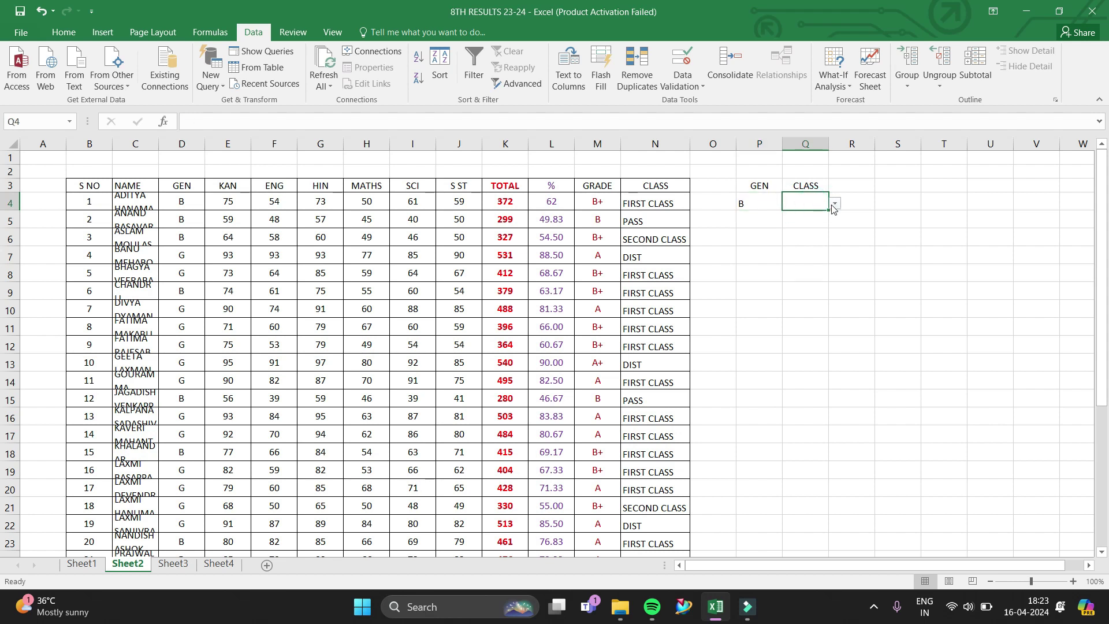
{"action": "left_click", "coordinate": [835, 205]}
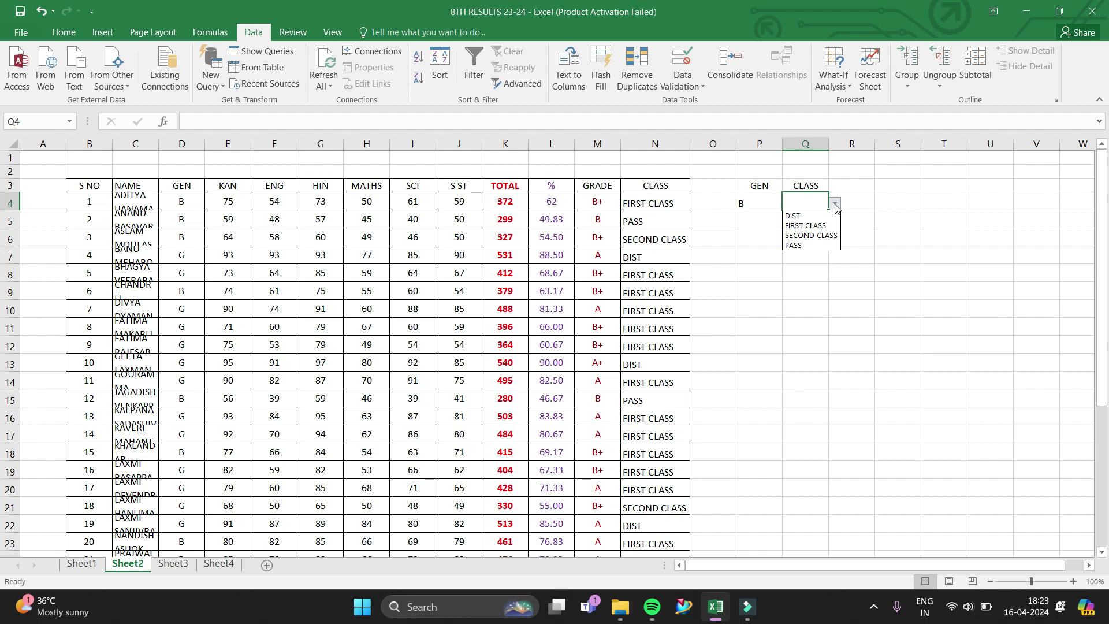
{"action": "left_click", "coordinate": [818, 246]}
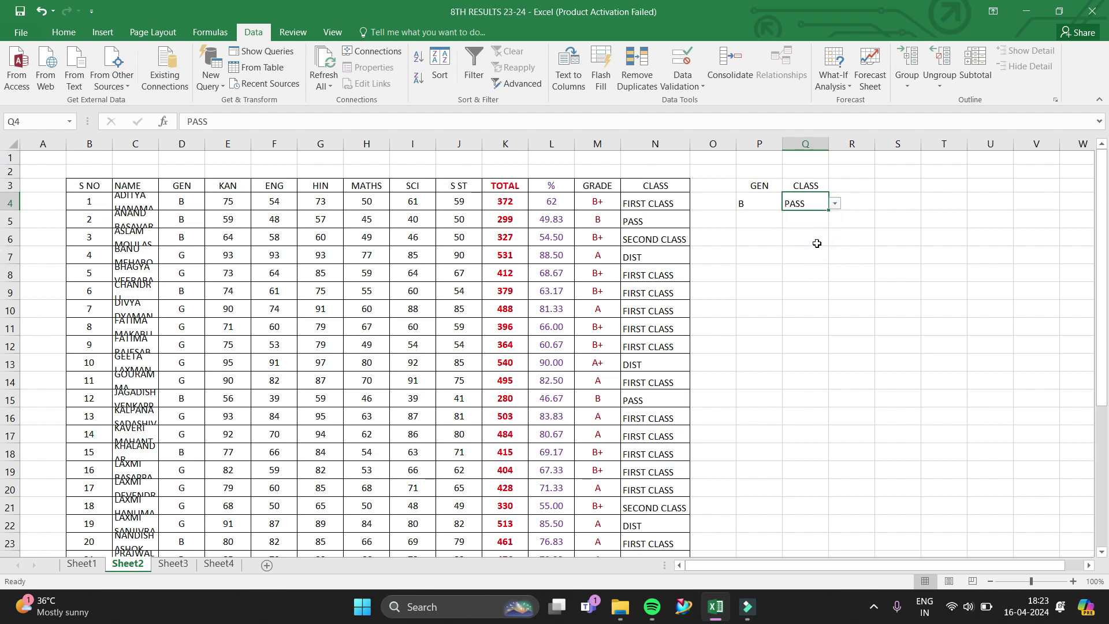